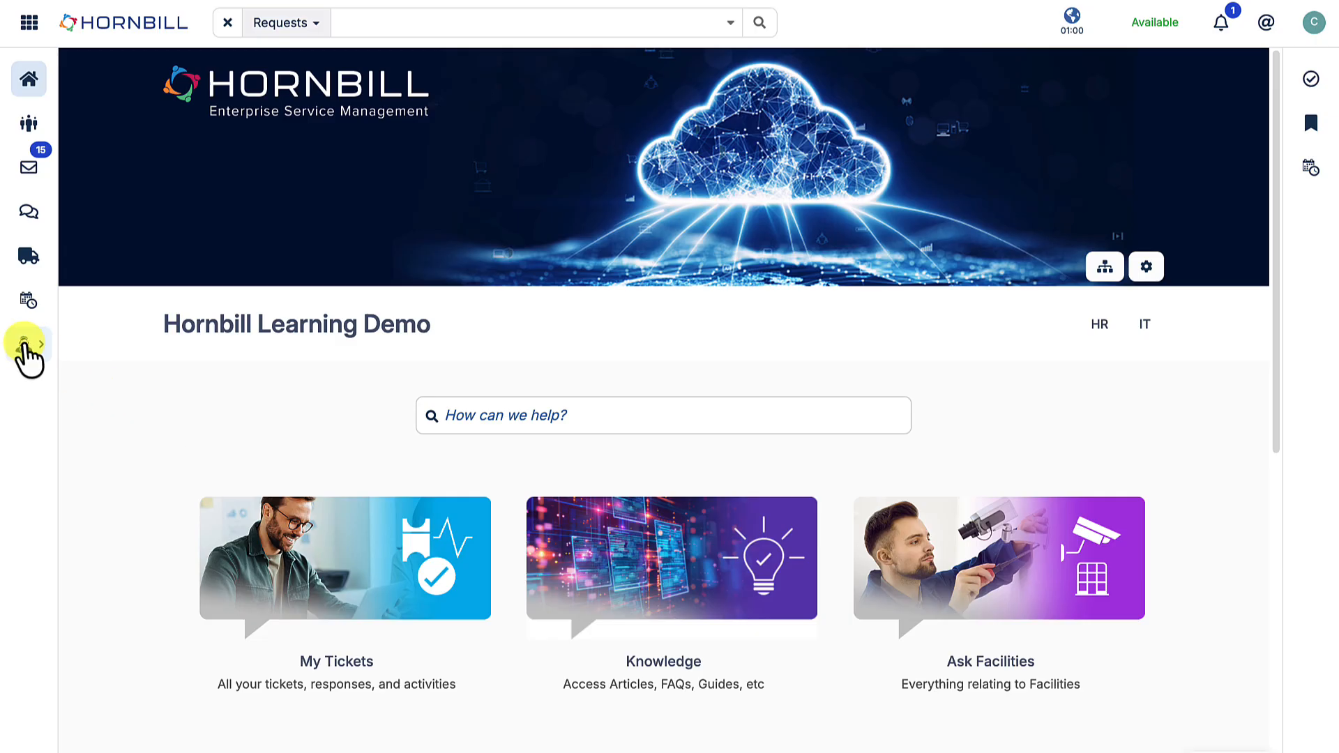
# - Open the Service Portfolio and list its pipeline, catalog and retired services in turn, returning to all services
pyautogui.moveTo(25, 348)
pyautogui.click(120, 454)
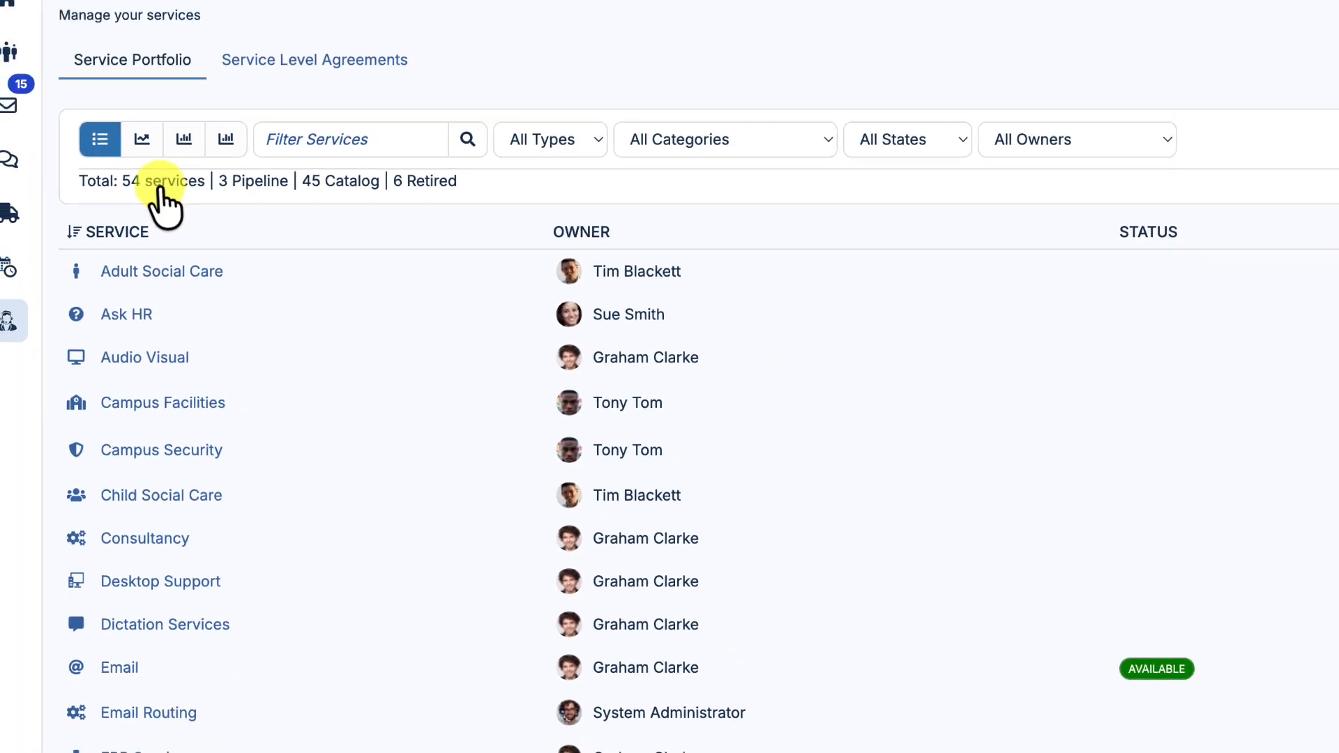
pyautogui.click(237, 230)
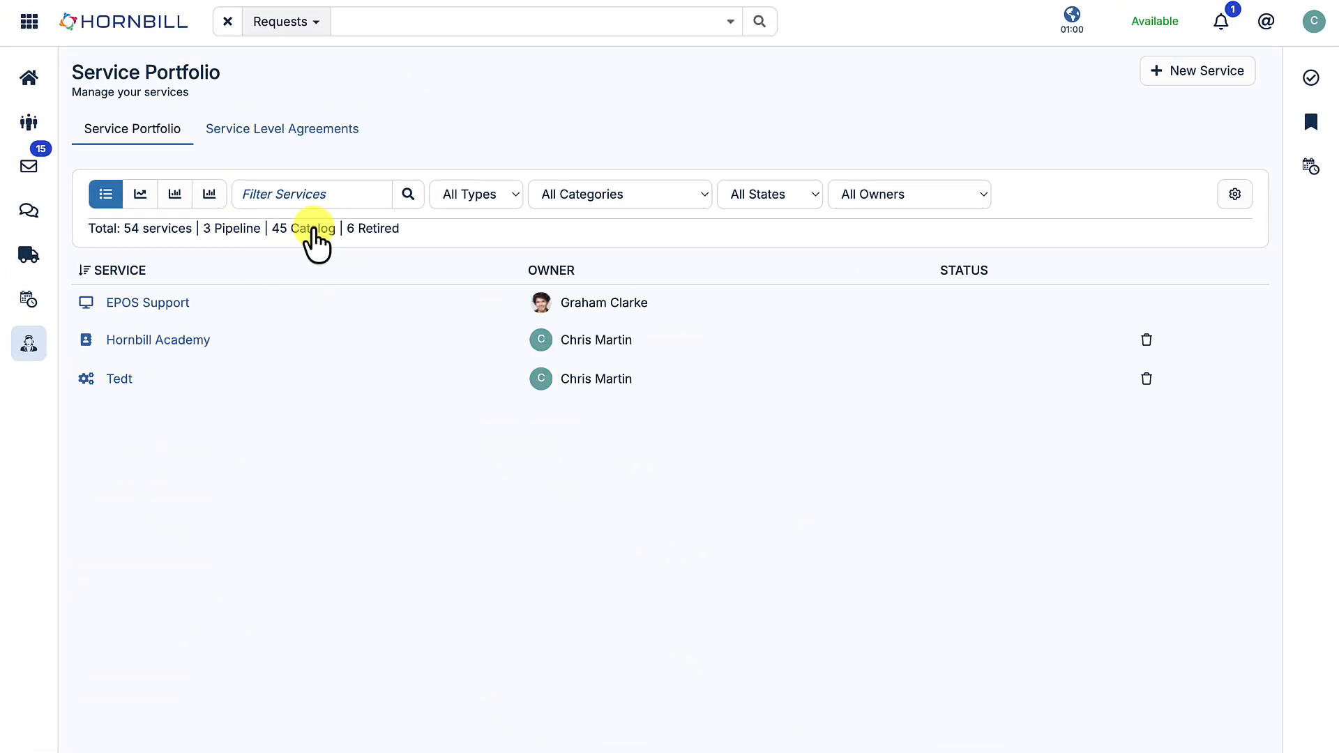
pyautogui.click(312, 230)
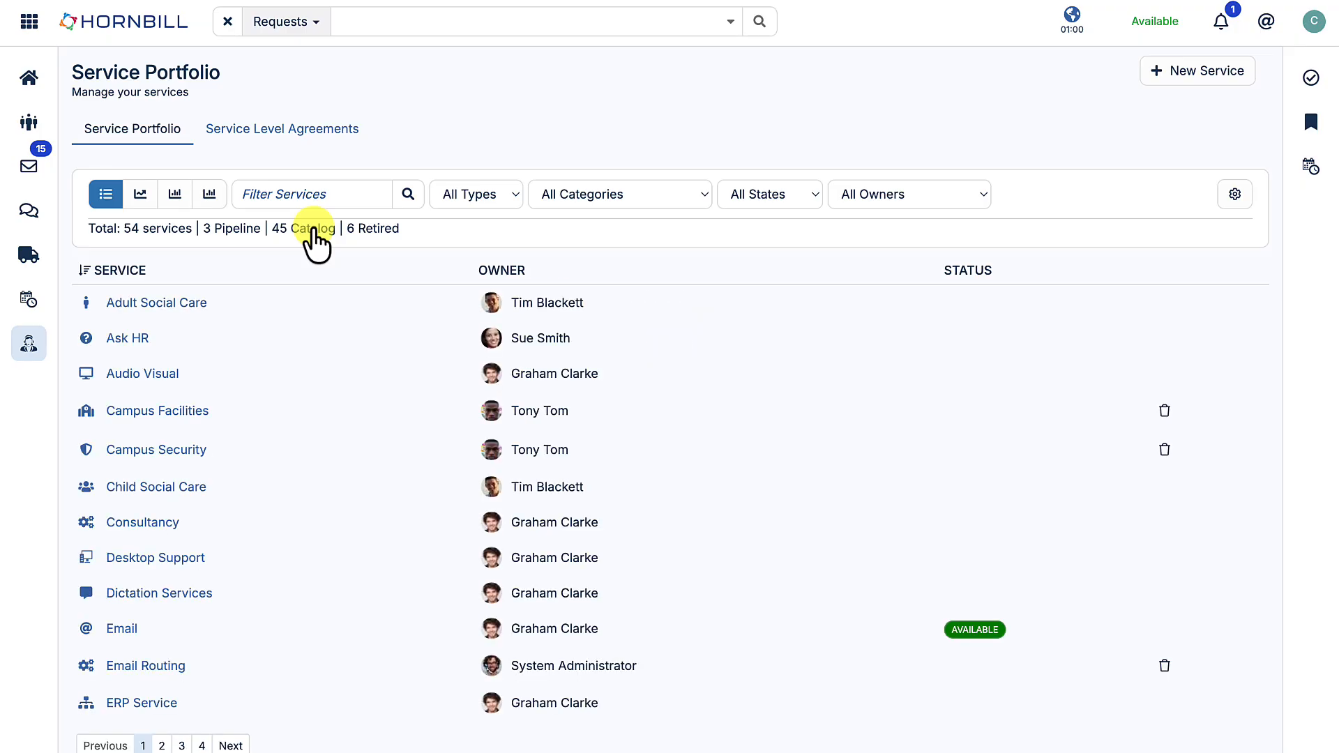
pyautogui.click(374, 232)
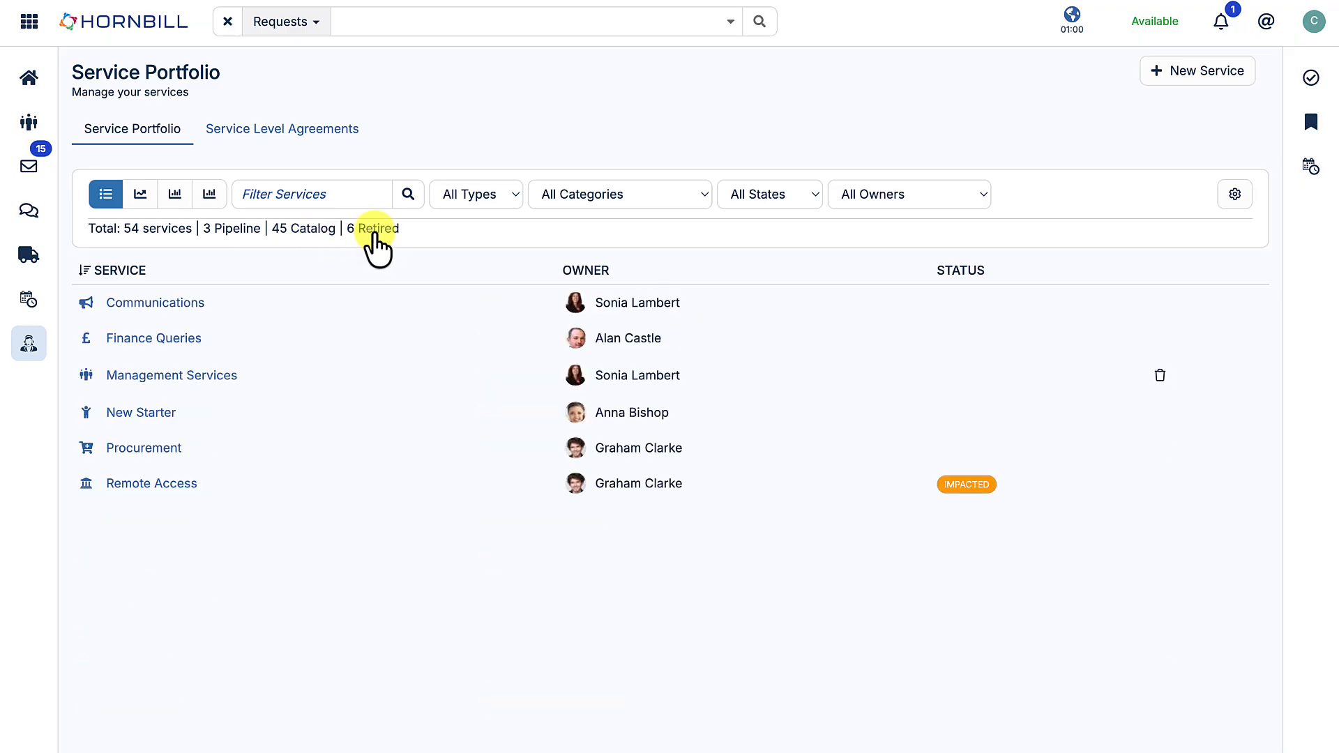
pyautogui.click(164, 232)
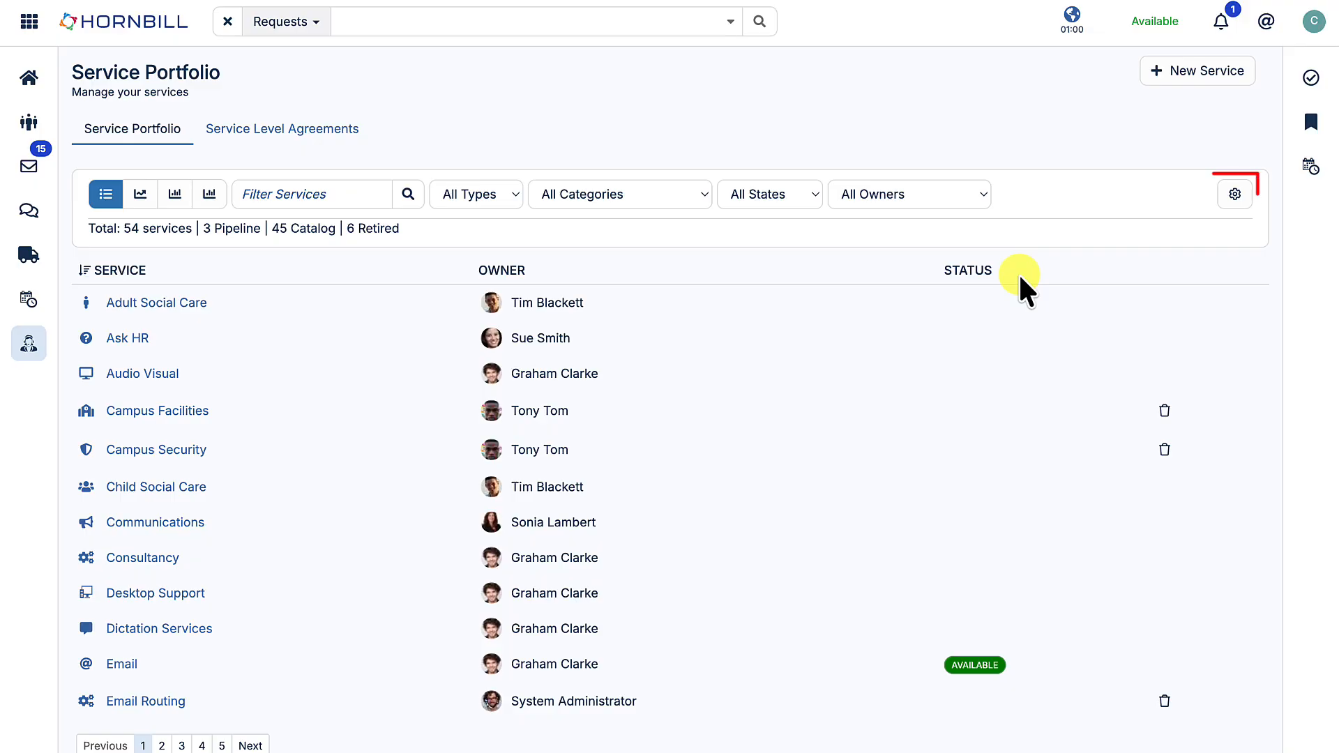
# - Add the Description and Category columns to the service list and save the column selection
pyautogui.click(1235, 195)
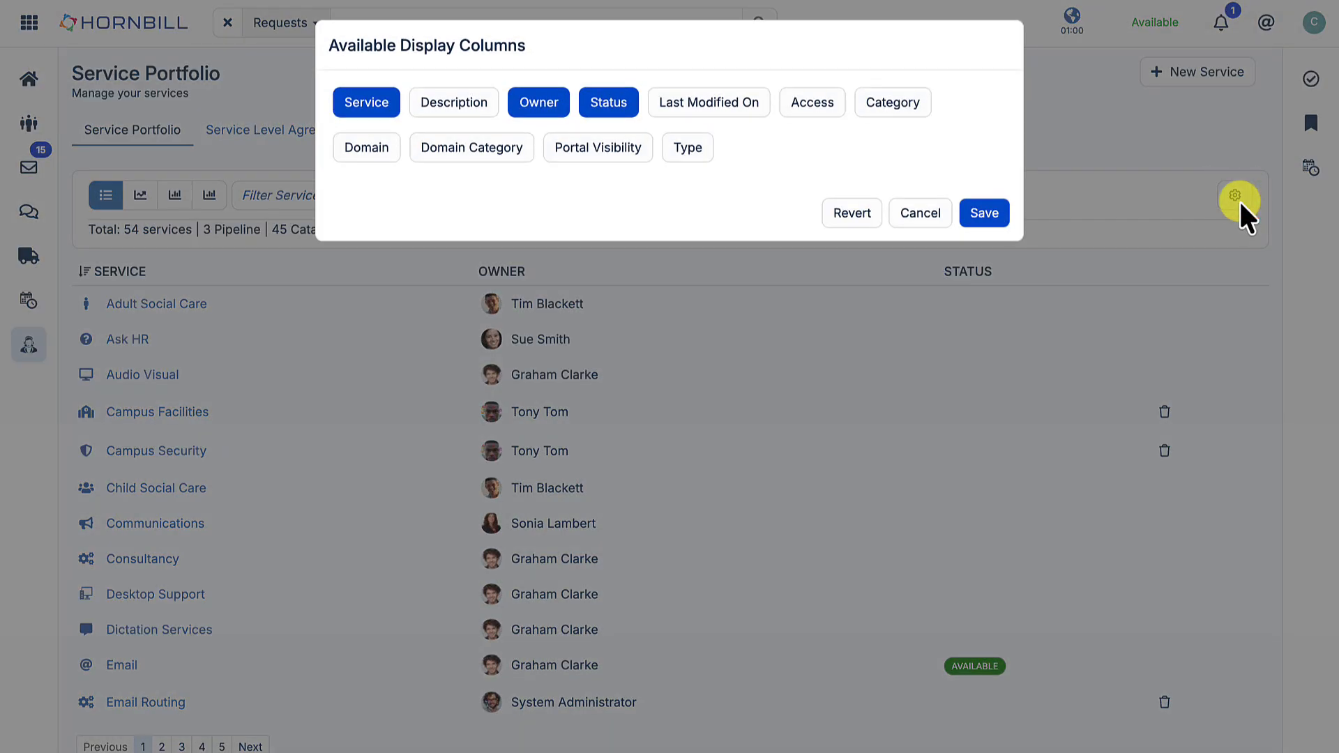
pyautogui.click(453, 113)
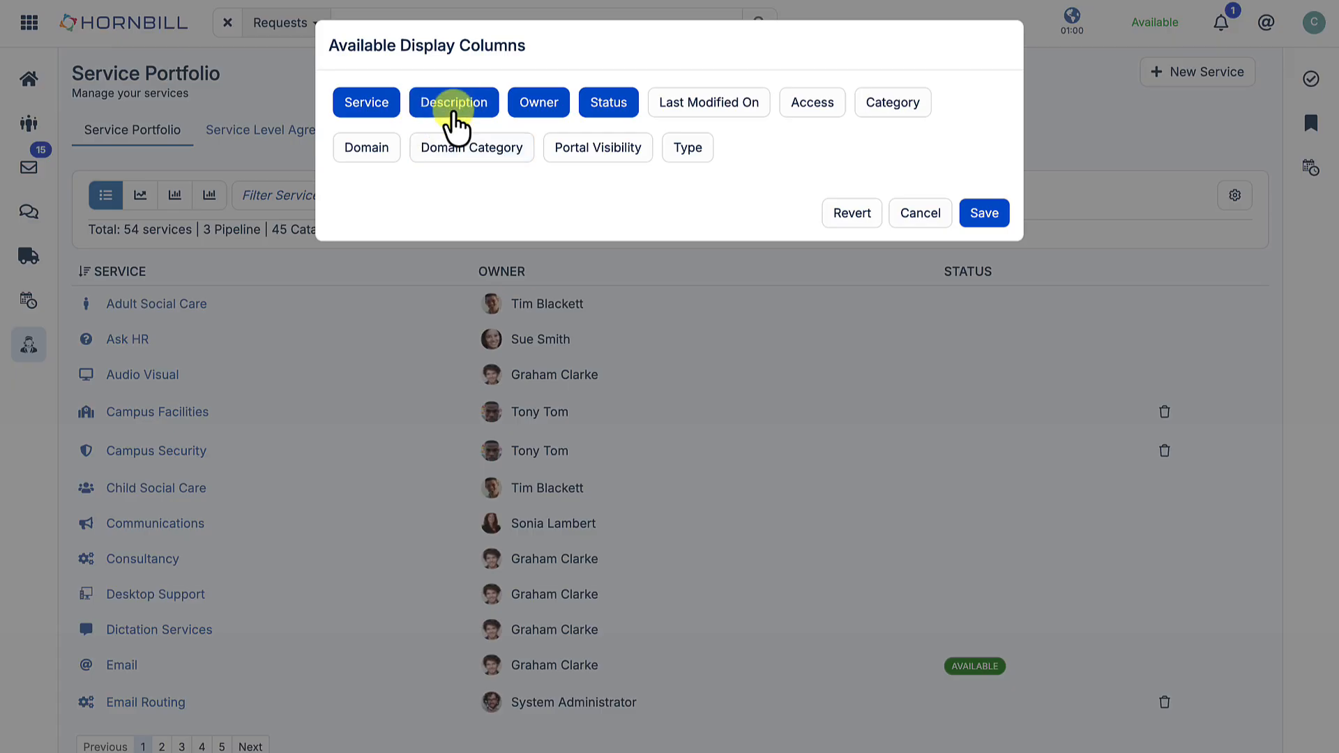
pyautogui.click(897, 105)
pyautogui.click(987, 215)
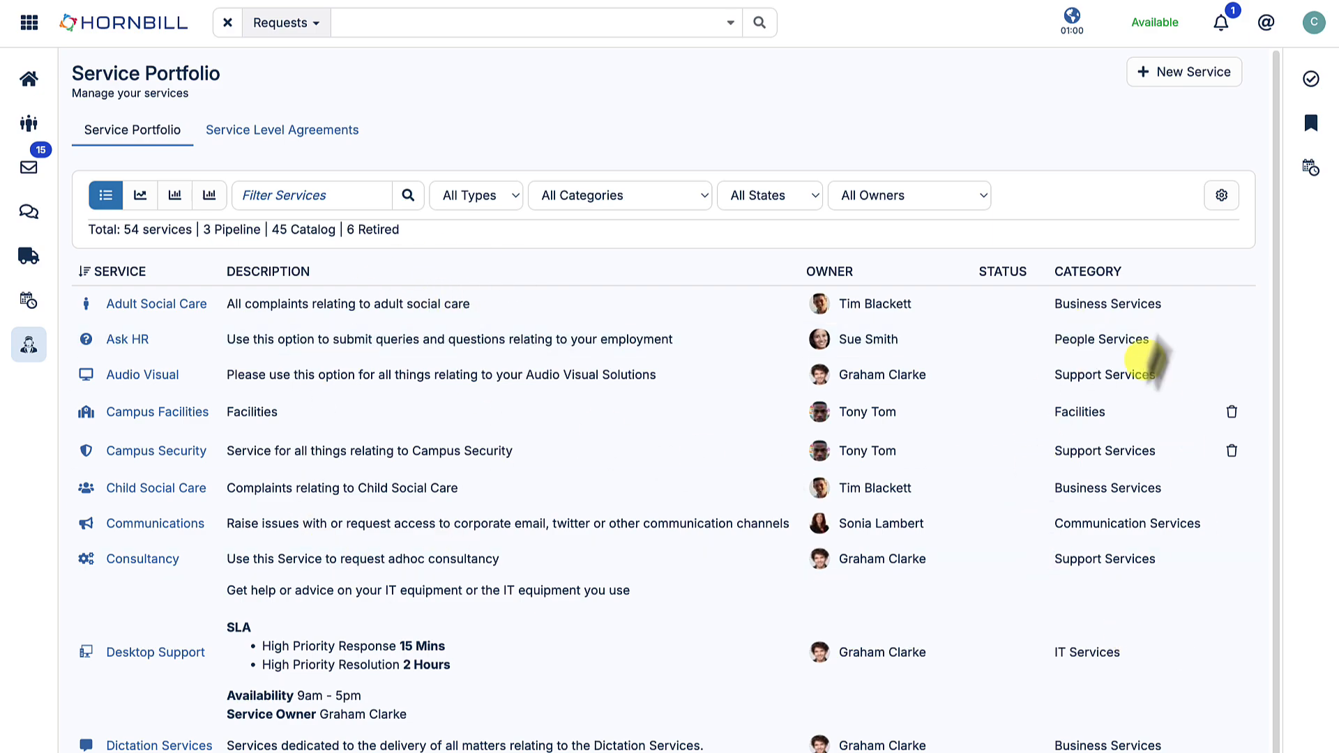
# - Remove the Description and Category columns from the service list and save the column selection
pyautogui.click(1222, 195)
pyautogui.click(480, 106)
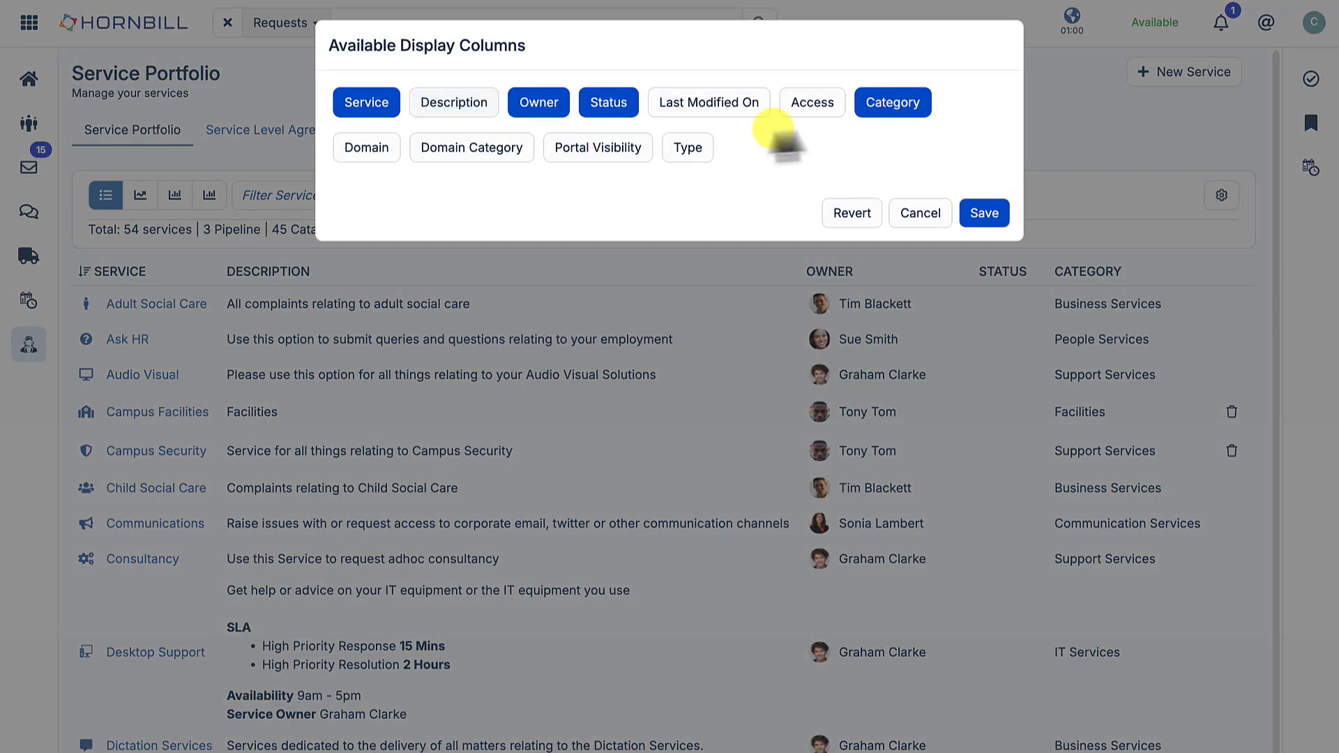
pyautogui.click(869, 112)
pyautogui.click(984, 212)
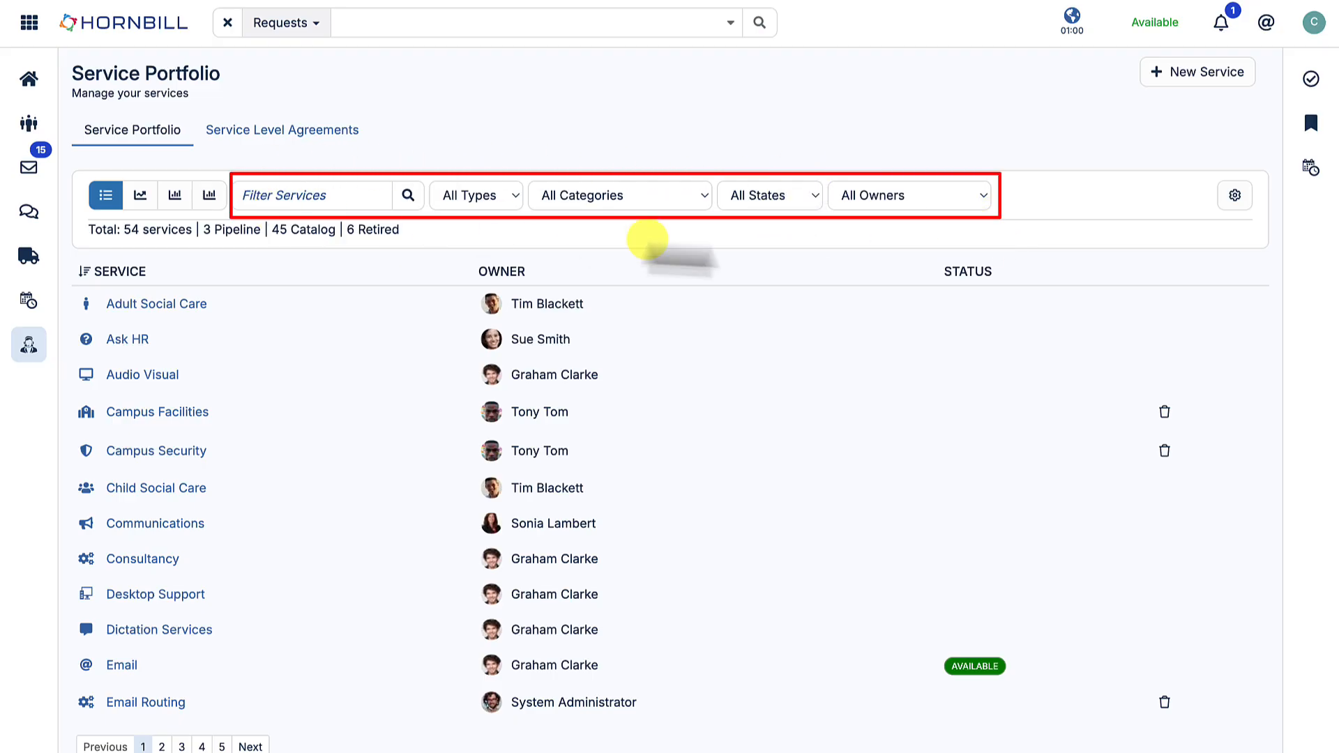
# - Filter the service list by the text "IT" and clear the filter text again
pyautogui.click(321, 195)
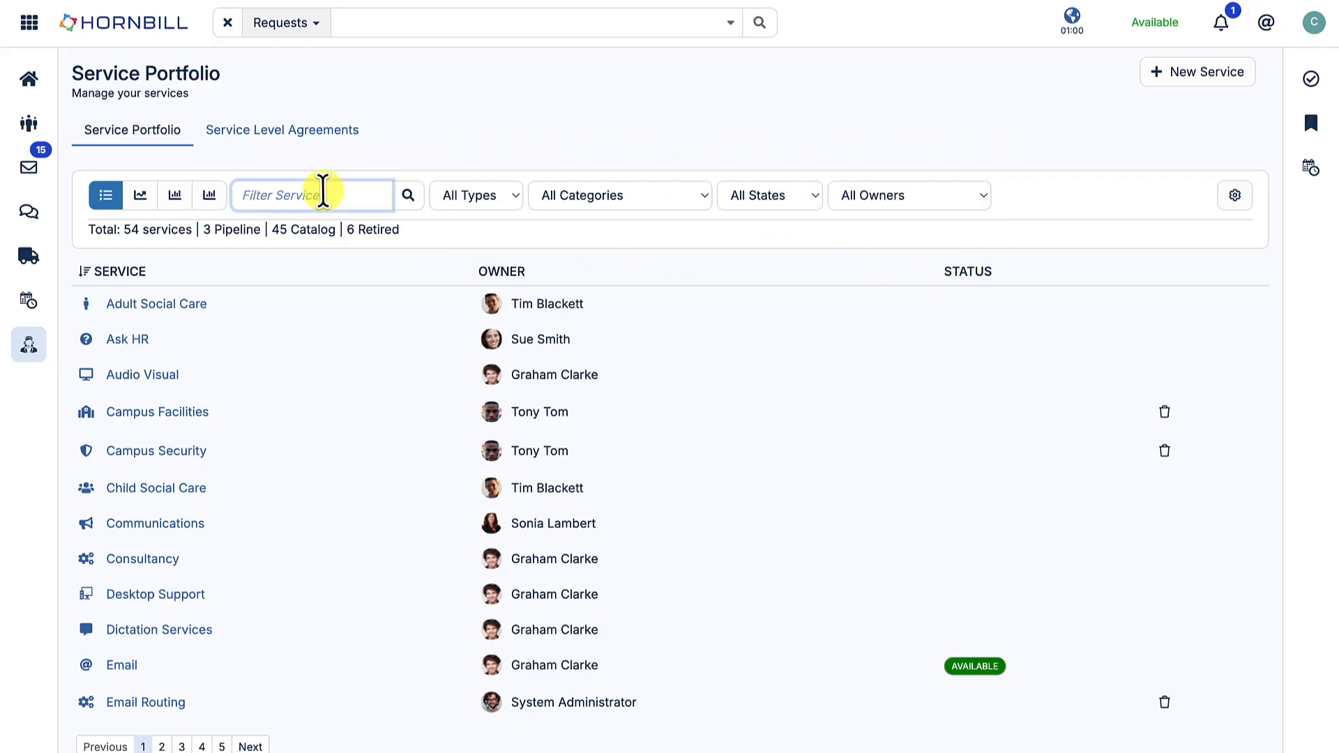
pyautogui.write('IT')
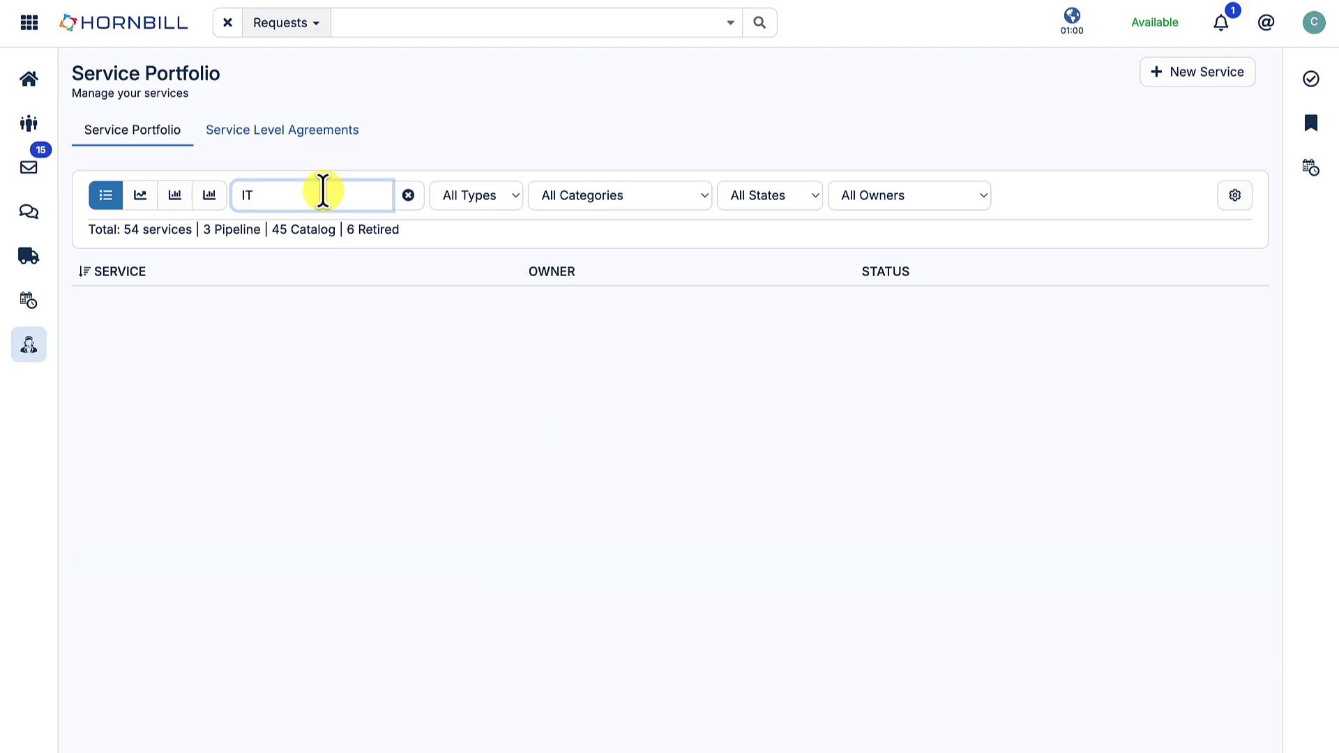
pyautogui.press('BackSpace')
pyautogui.press('BackSpace')
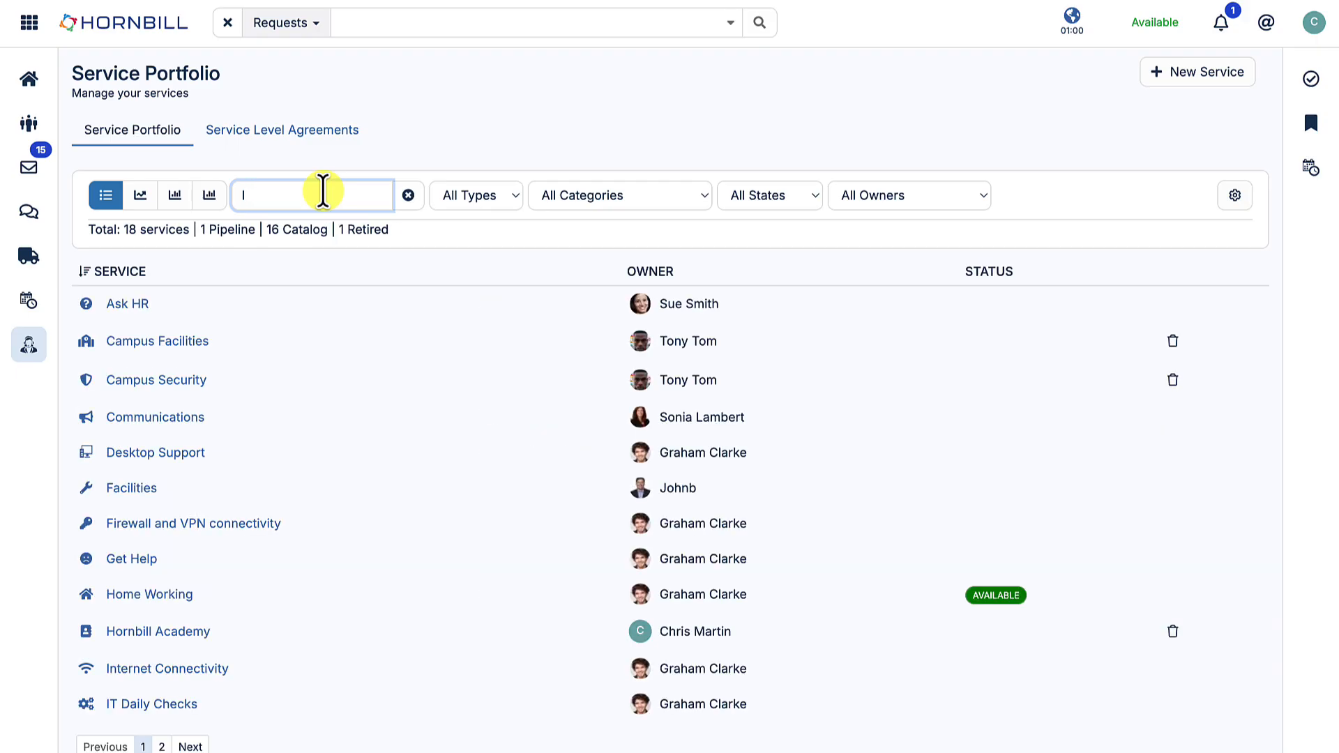
# - Examine the type, category, state and owner filter options of the service list, keeping all of them unrestricted
pyautogui.click(492, 195)
pyautogui.click(497, 191)
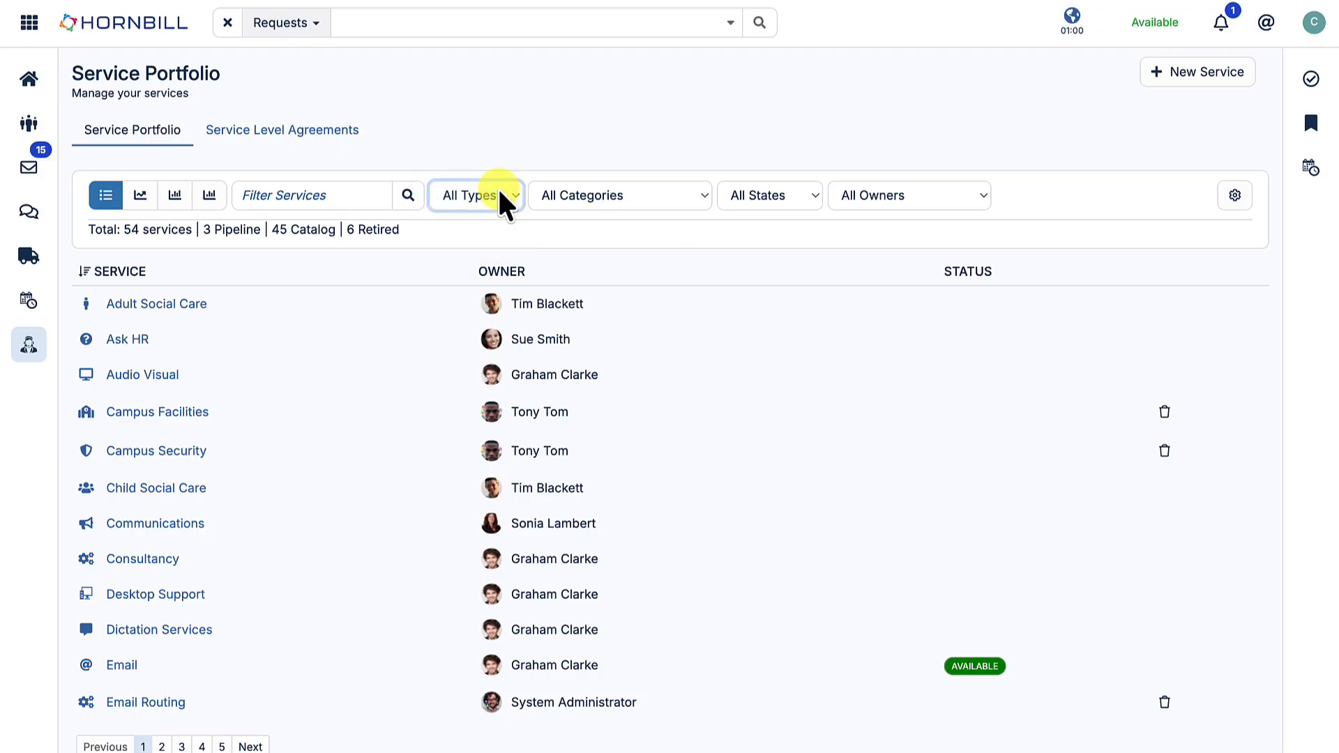
pyautogui.click(654, 201)
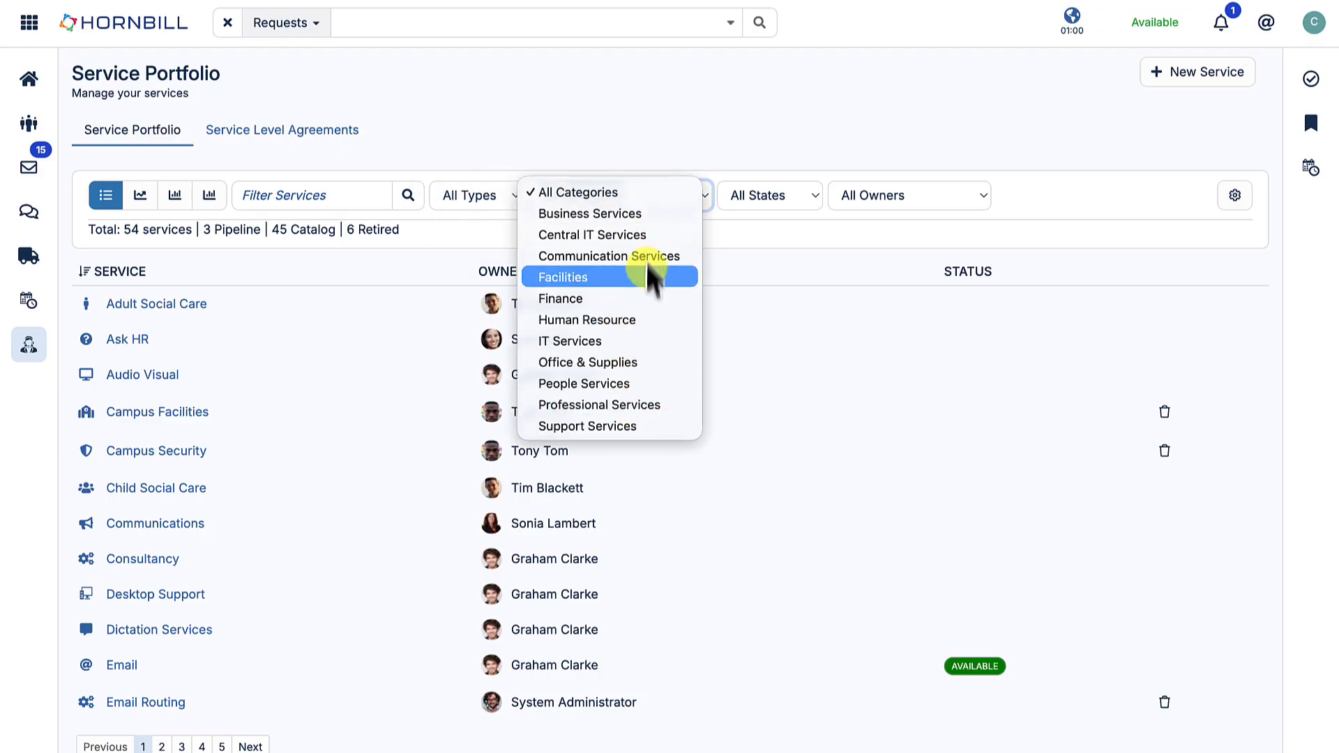
pyautogui.click(655, 195)
pyautogui.click(760, 198)
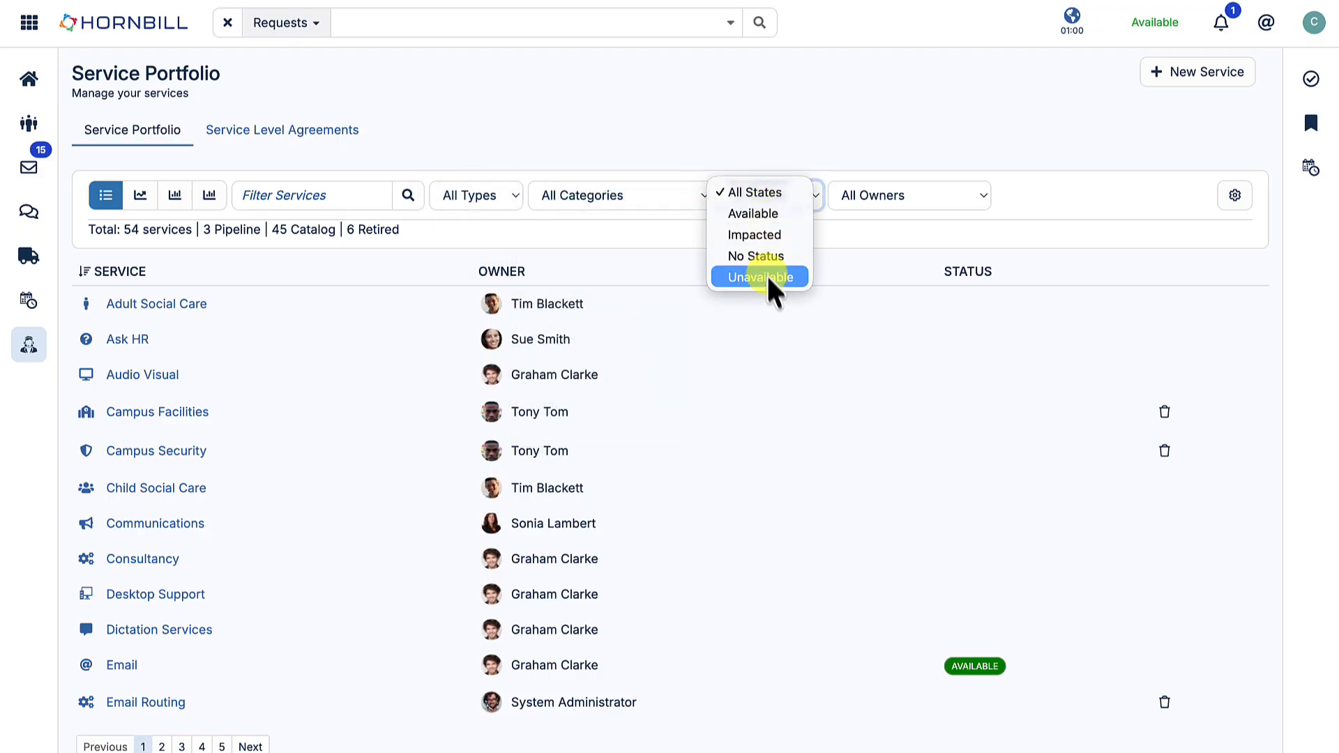
pyautogui.click(781, 196)
pyautogui.click(934, 199)
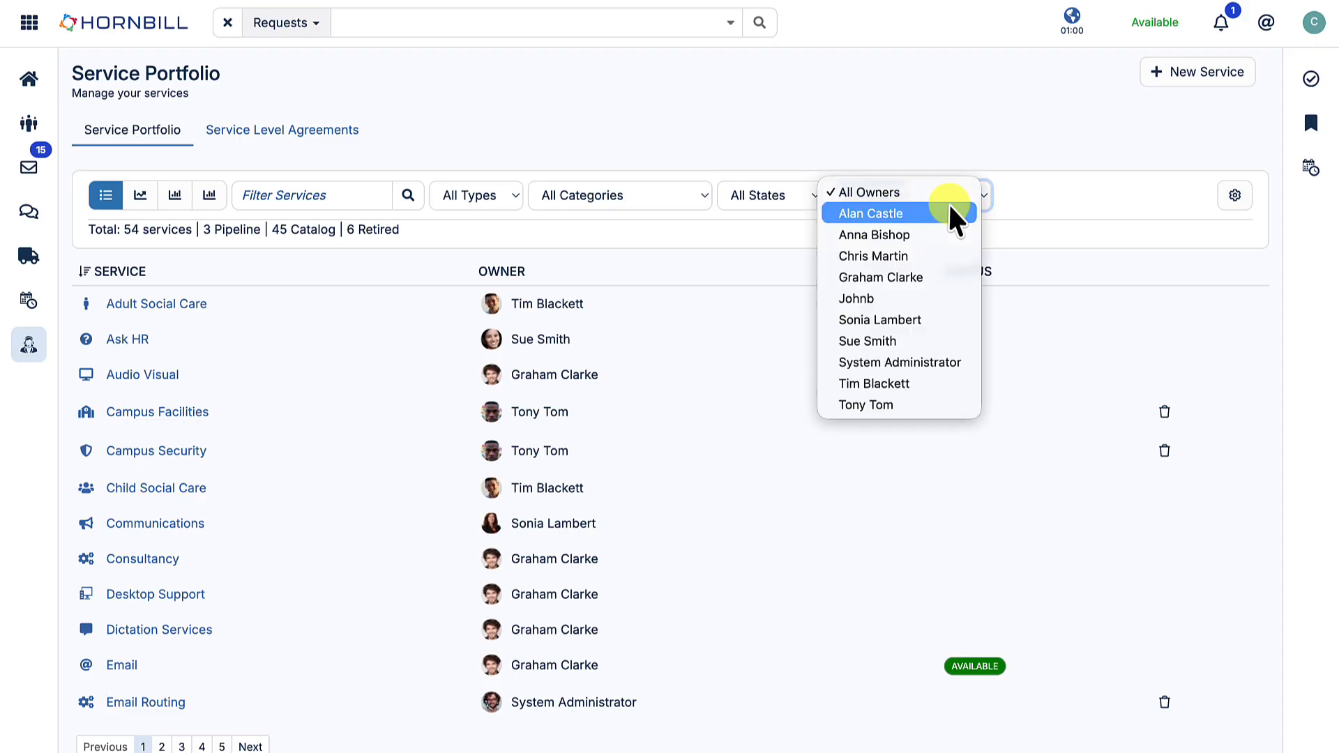
pyautogui.click(928, 192)
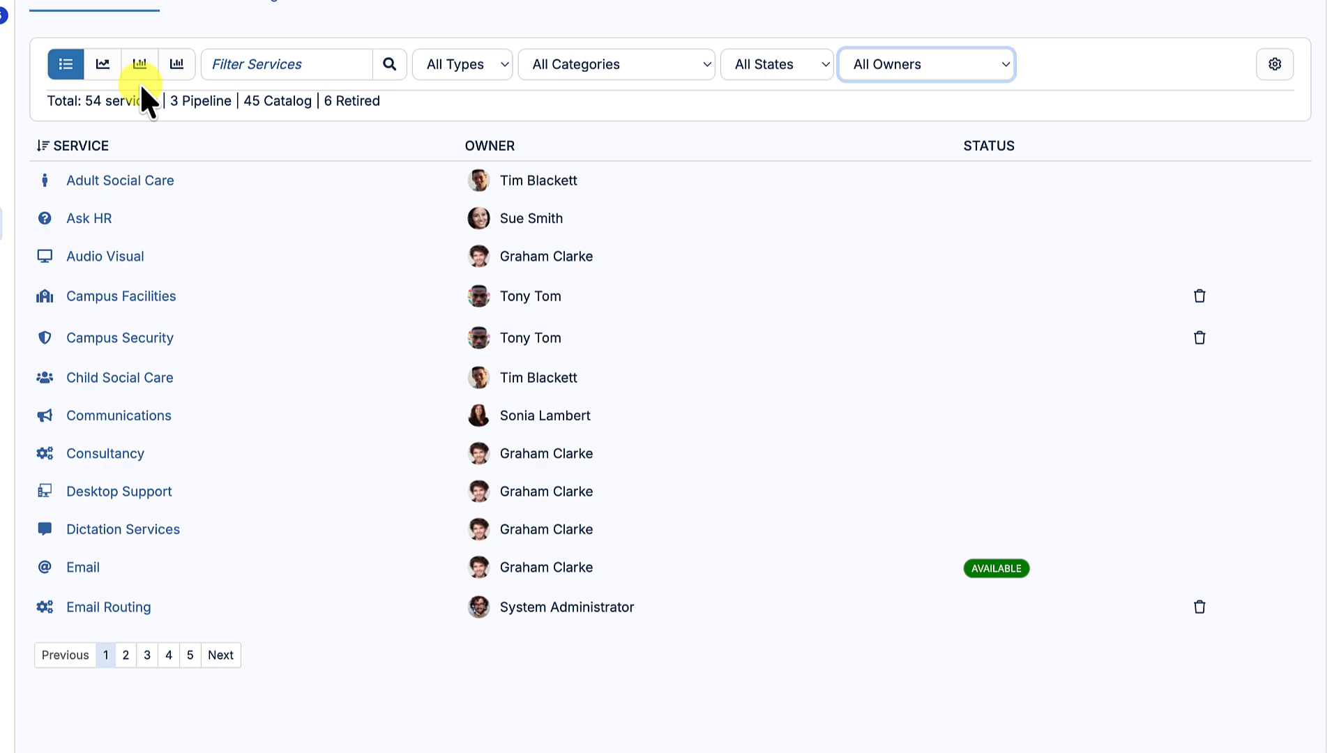
# - View the Service Demand, Availability Issues and Service Subscriptions charts and return to the service list
pyautogui.click(104, 67)
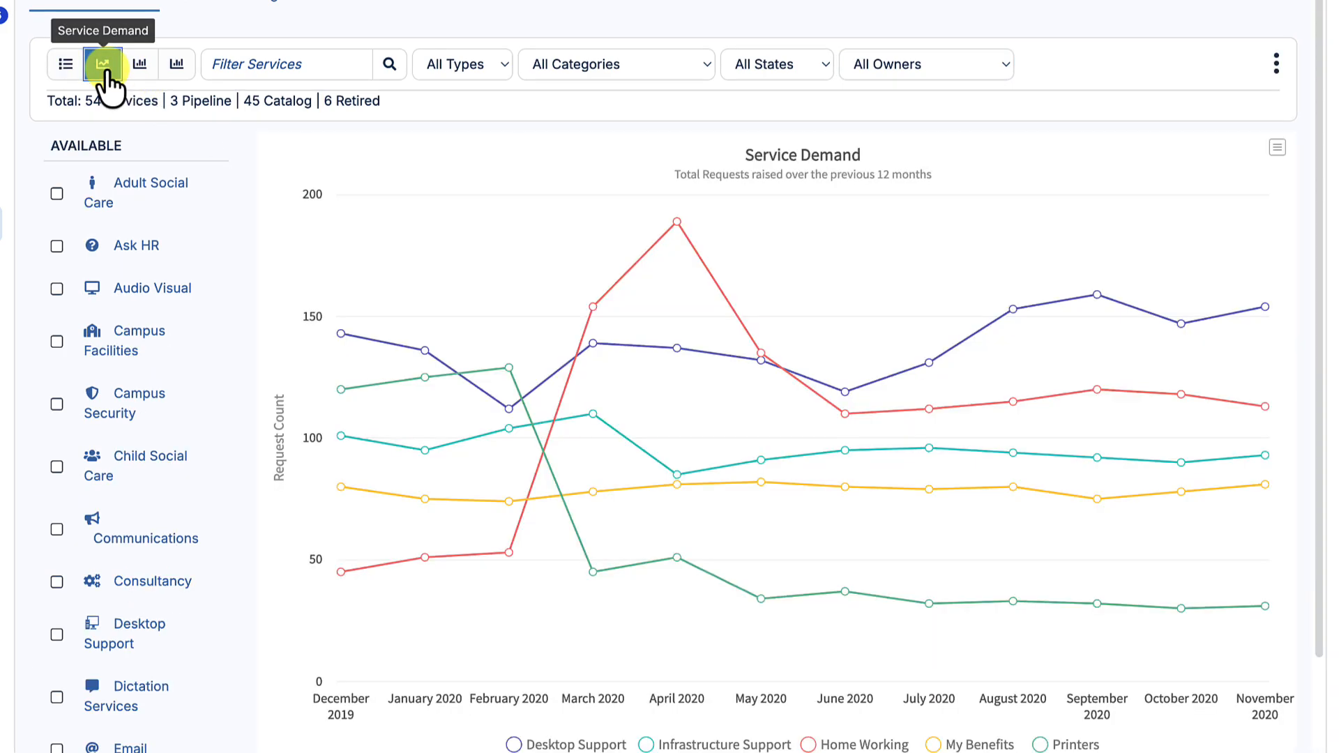
pyautogui.moveTo(659, 411)
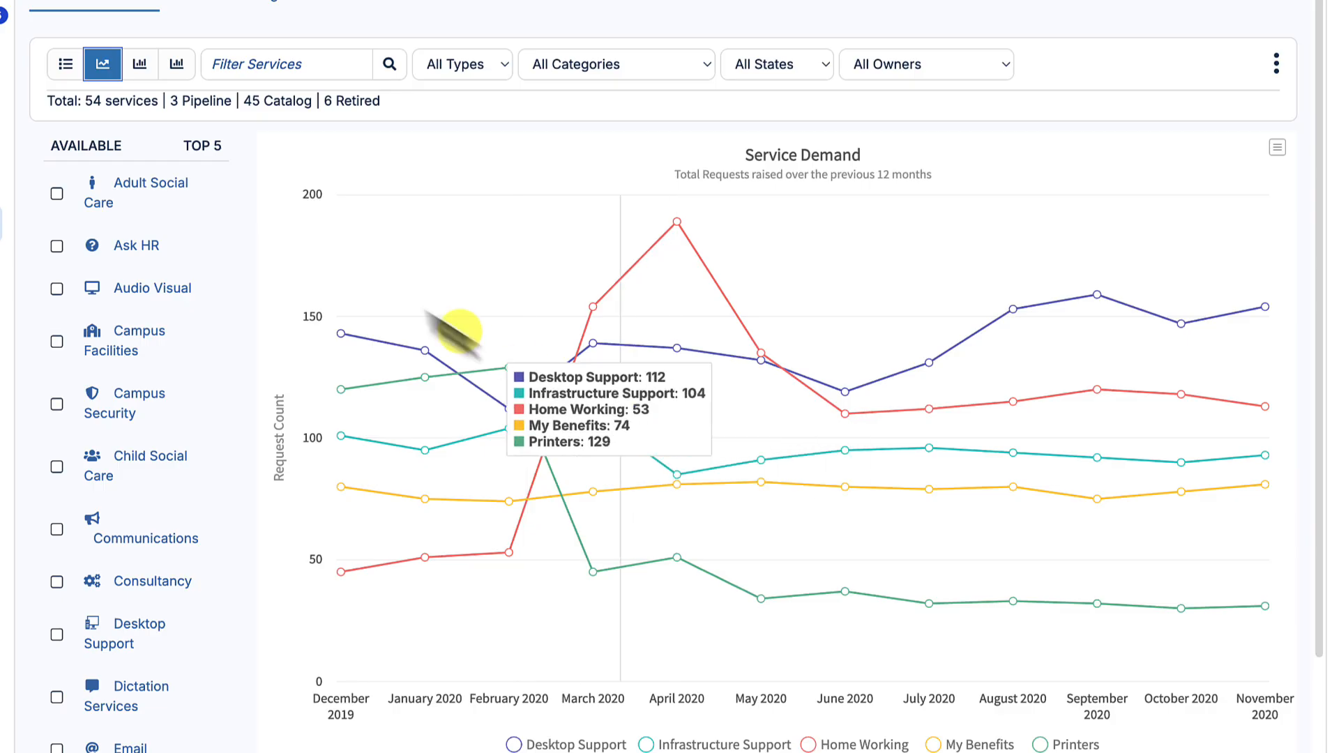
pyautogui.click(142, 70)
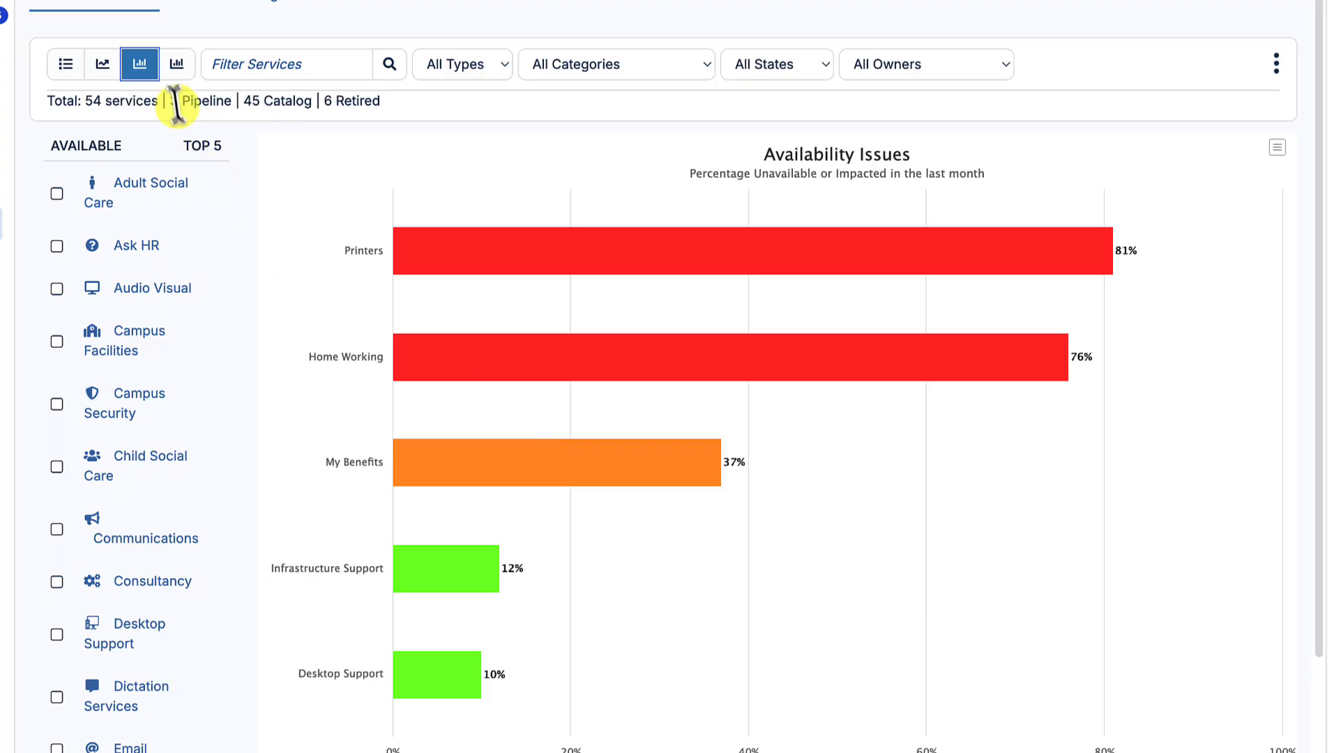
pyautogui.click(175, 75)
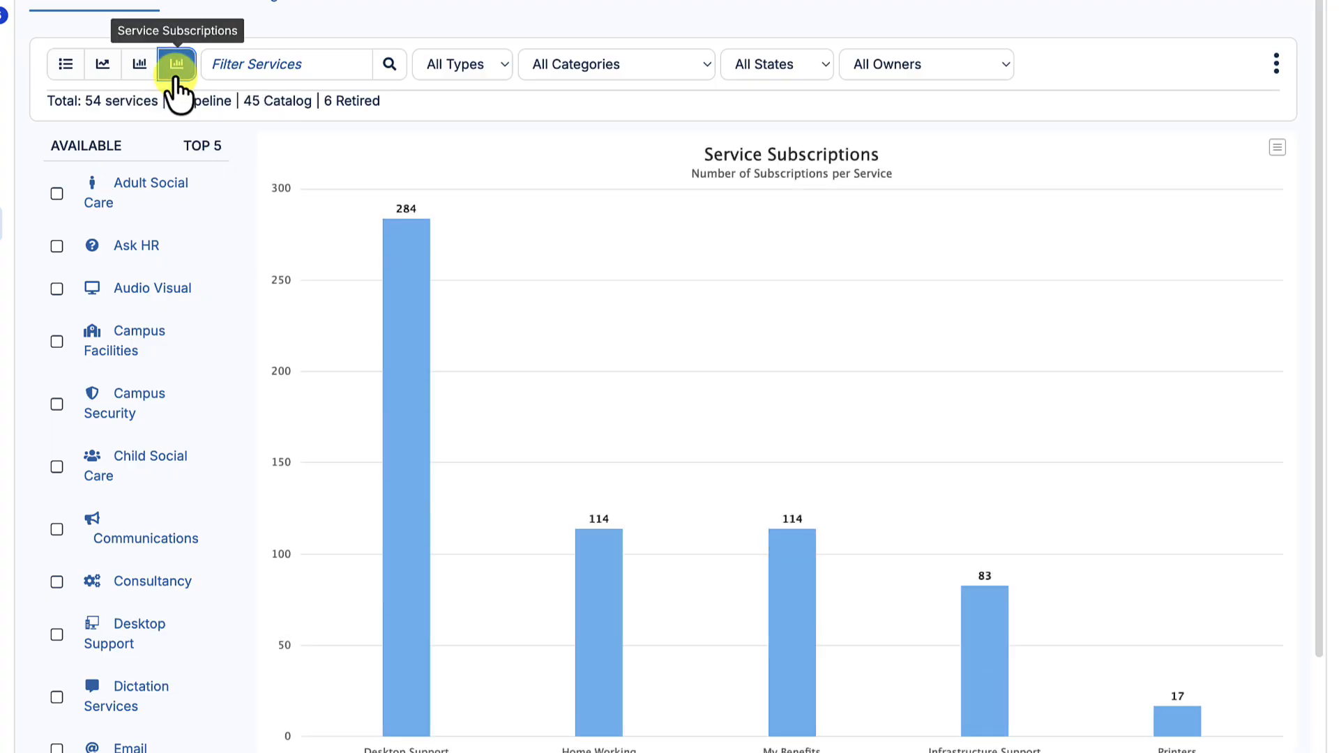
pyautogui.moveTo(410, 412)
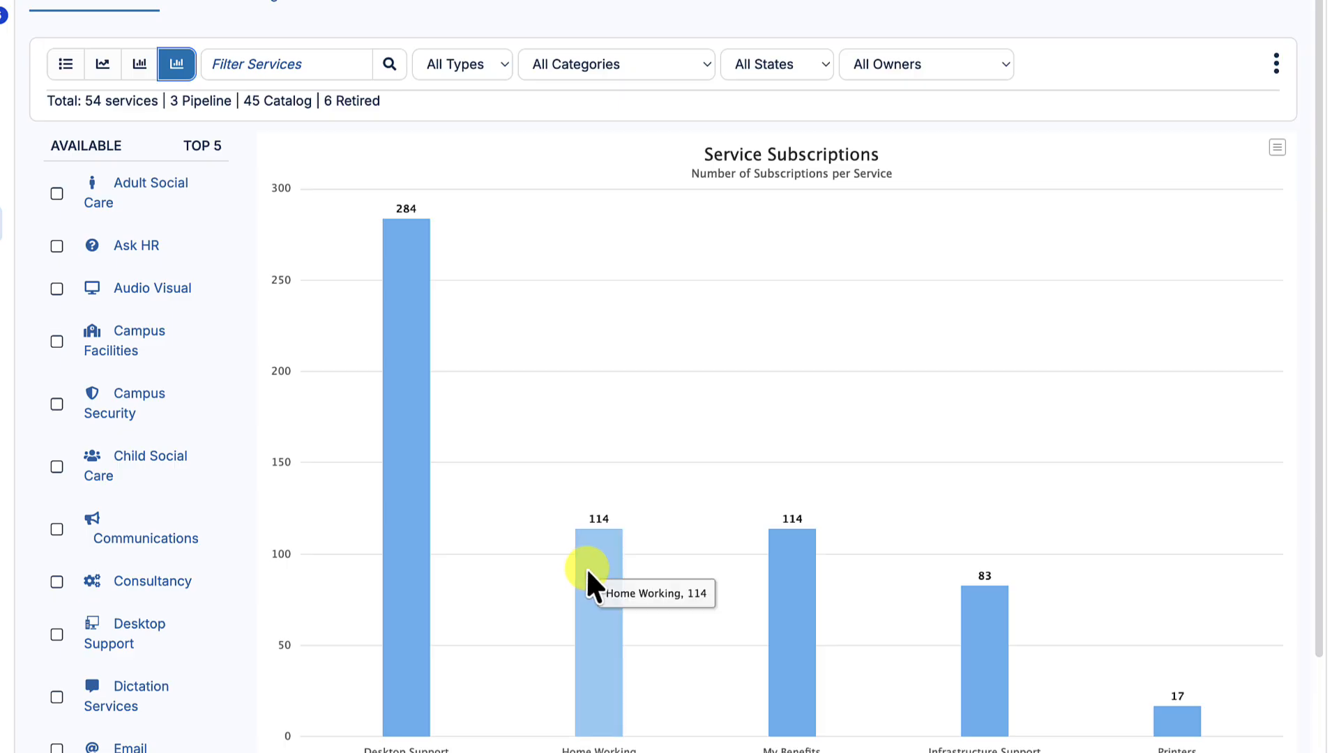
pyautogui.moveTo(776, 604)
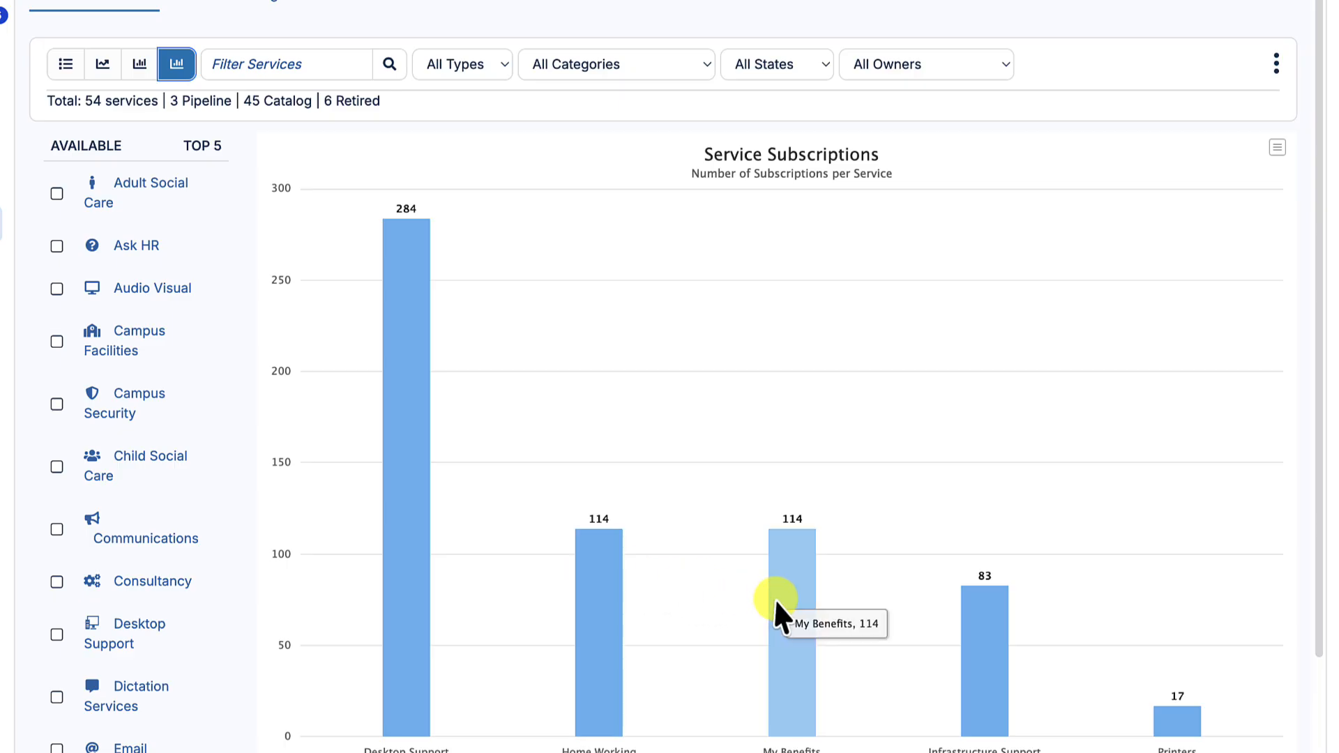
pyautogui.click(66, 65)
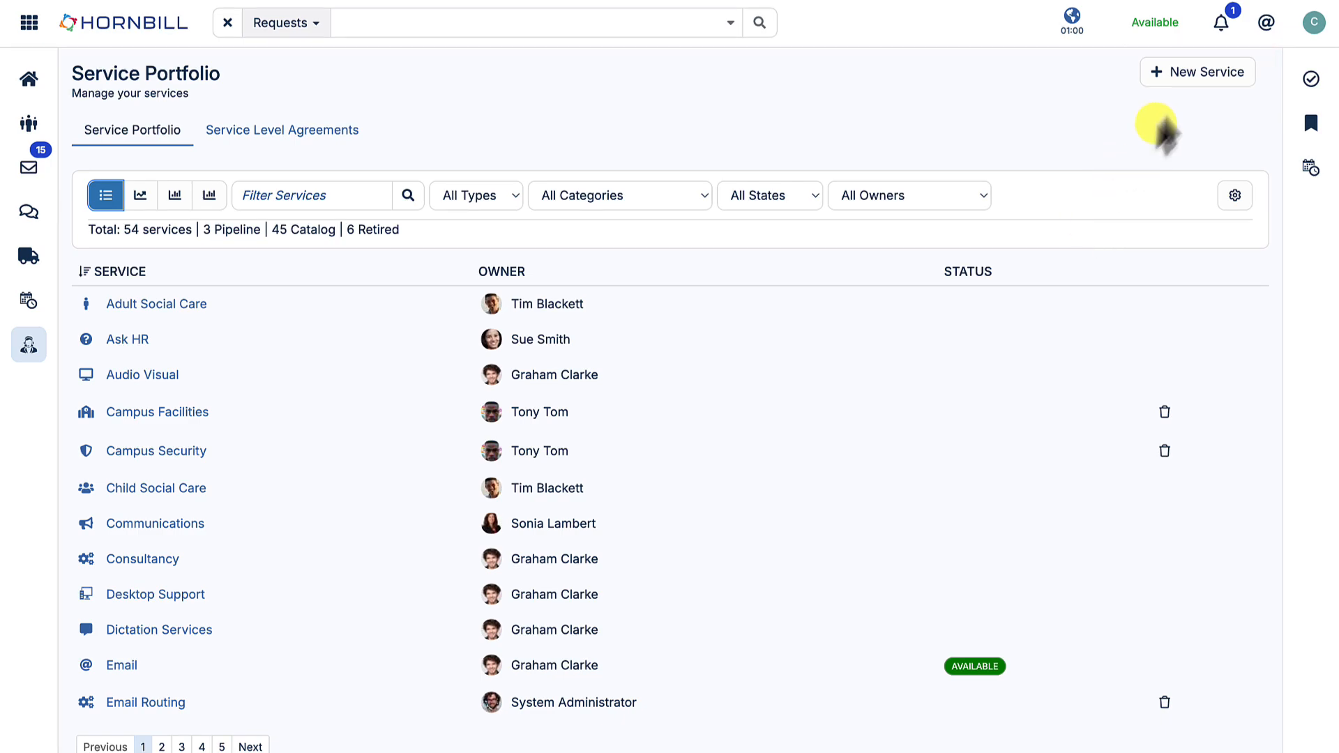
# - Start a new service named "Academy Hornbill" and describe it as "Ask us for new courses and classes. Request edits to existing on-demand courses."
pyautogui.click(1189, 77)
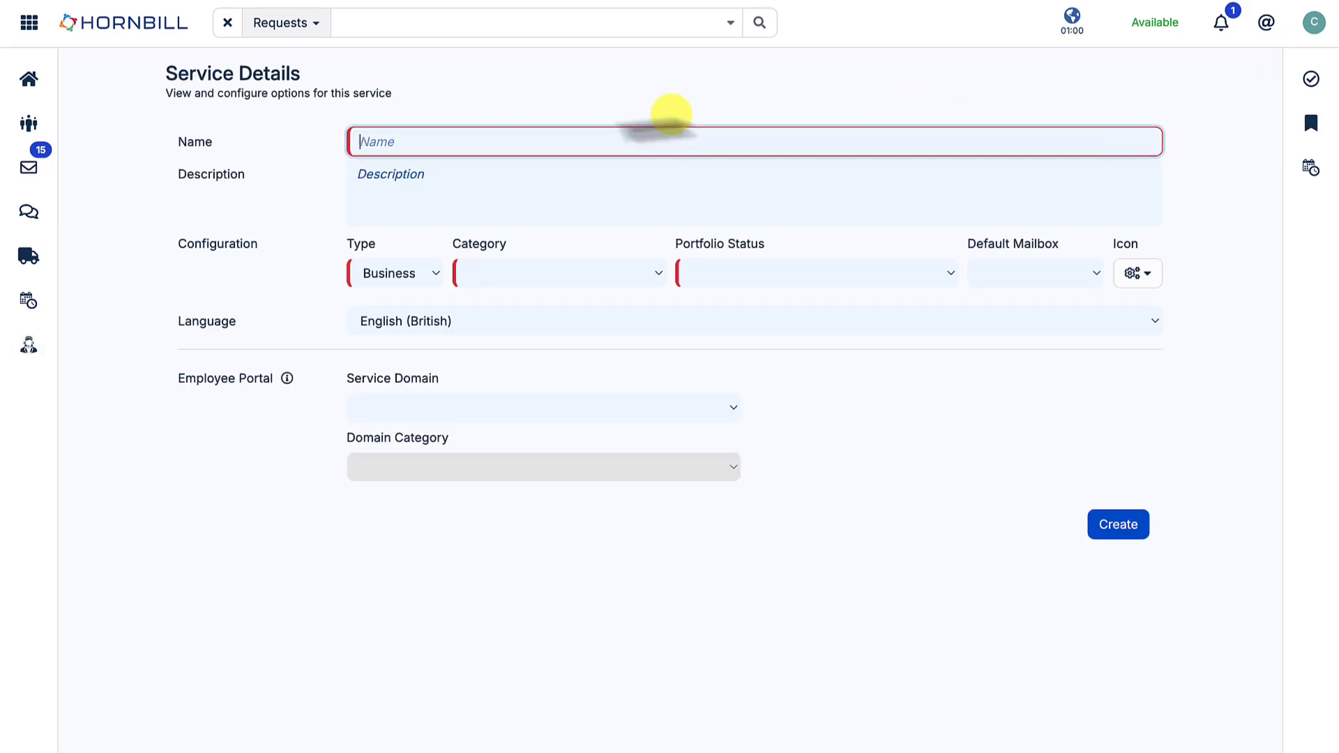
pyautogui.write('Academy Ho')
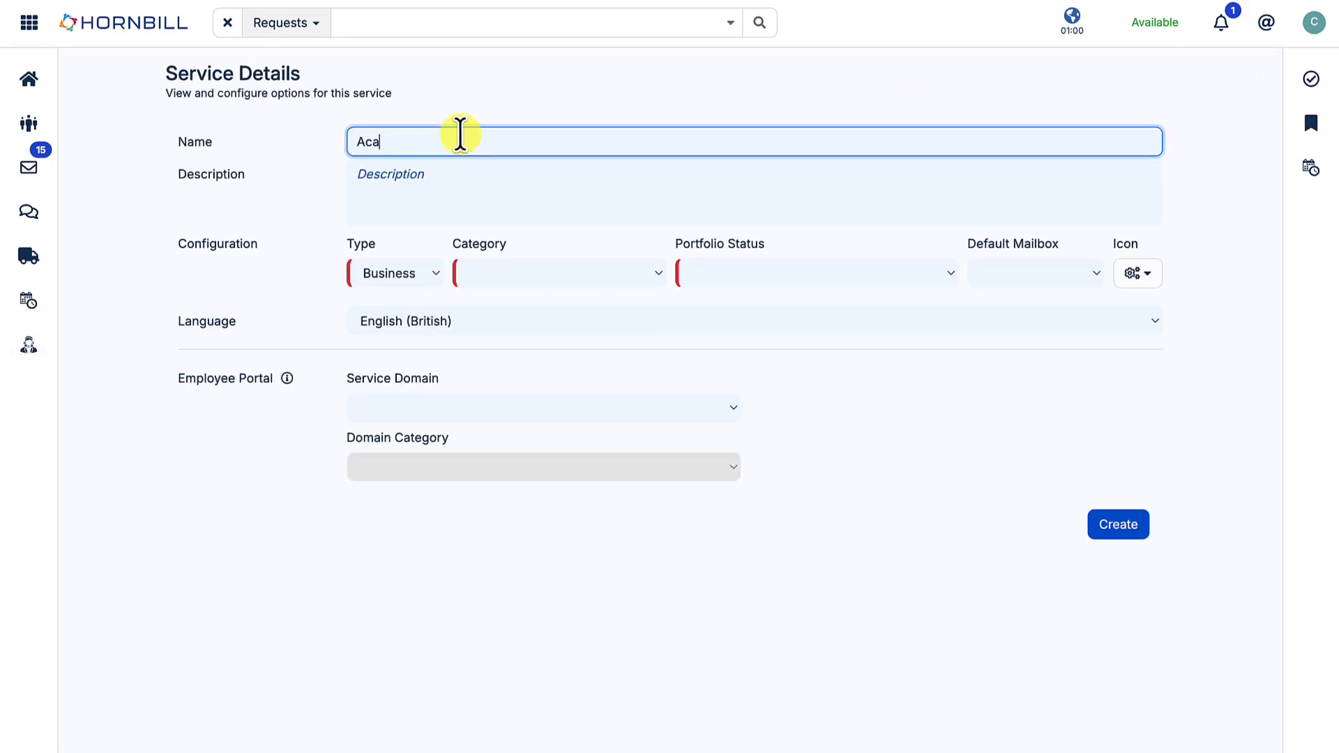
pyautogui.write('rnbill')
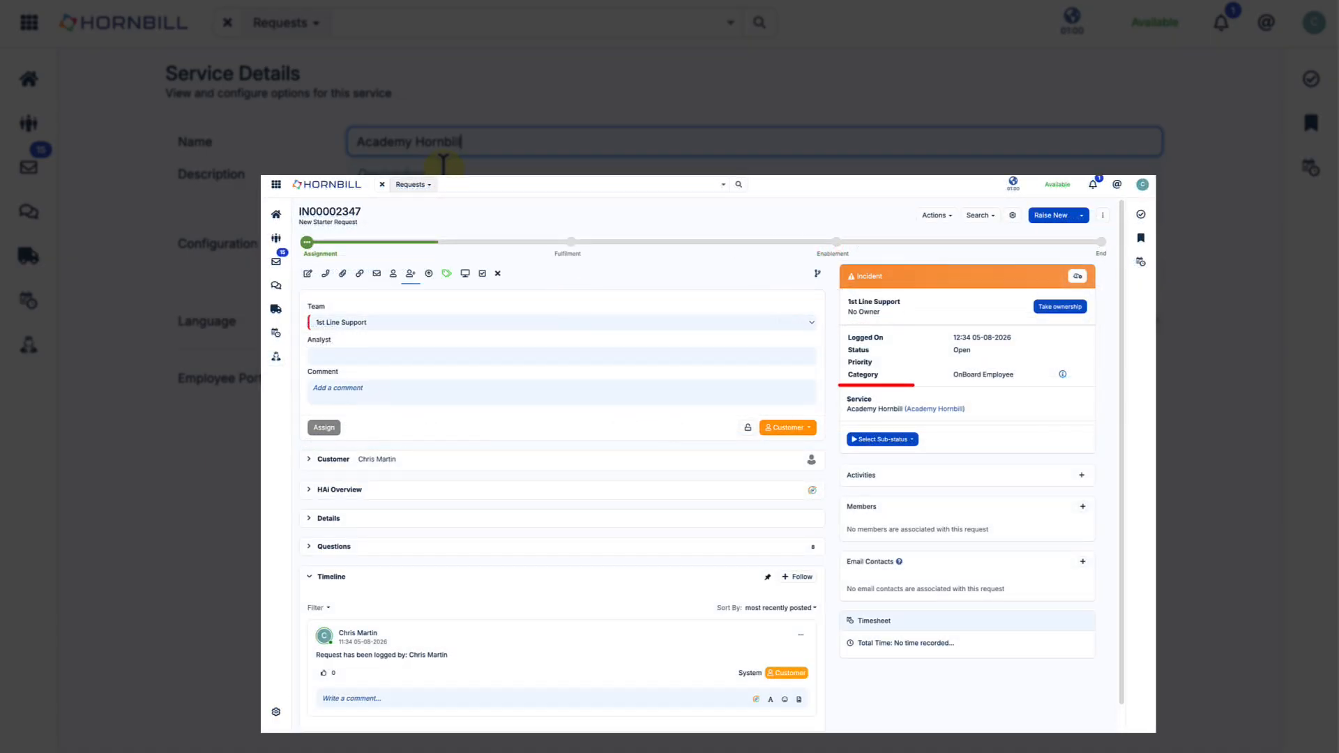
pyautogui.click(443, 167)
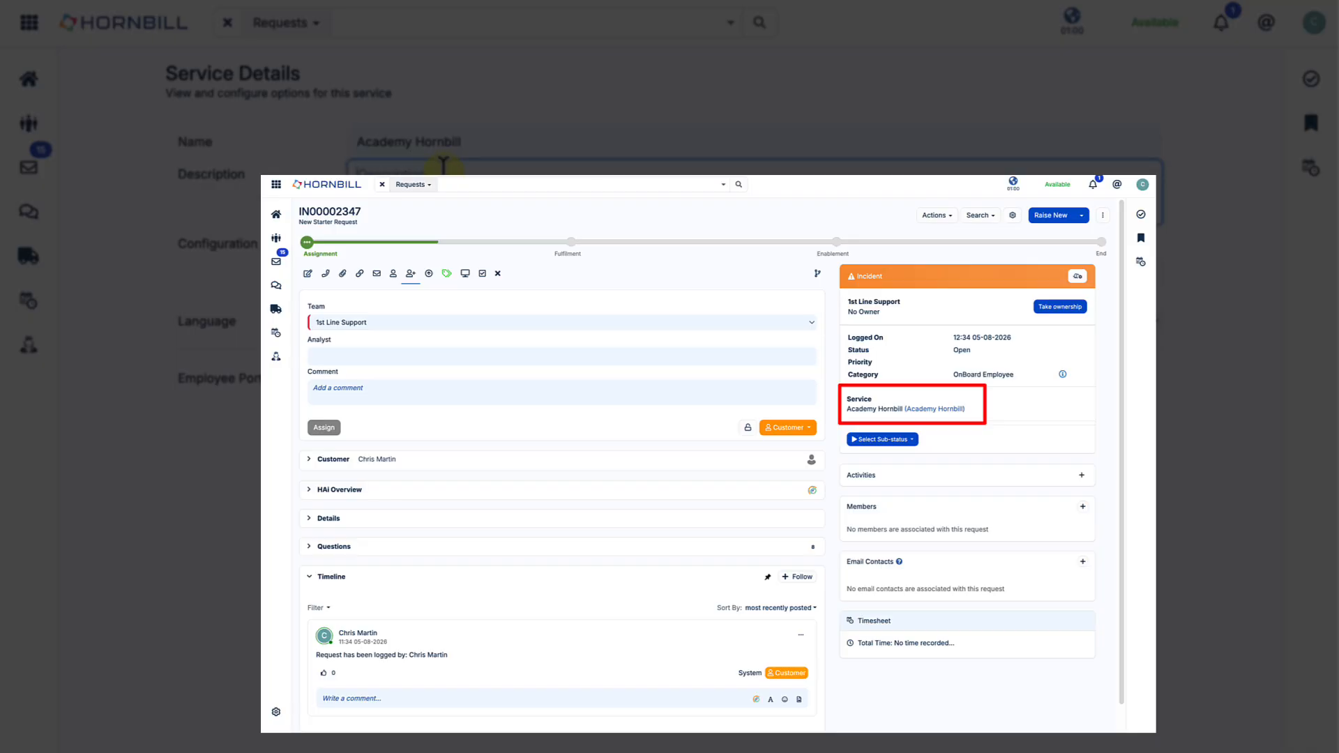
pyautogui.write('Ask us for new courses and classes. Request edits to existing on-demand courses.')
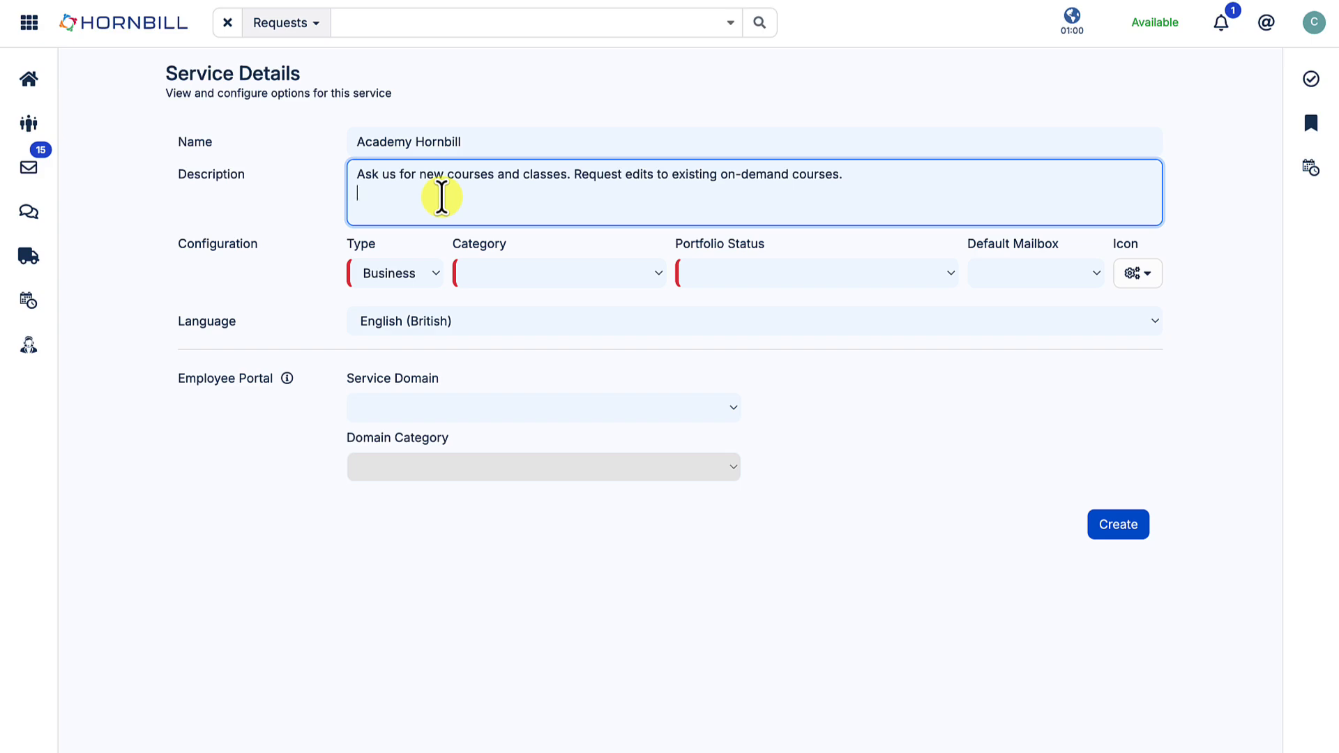
# - Examine the type options for the new service and keep Business selected
pyautogui.click(437, 273)
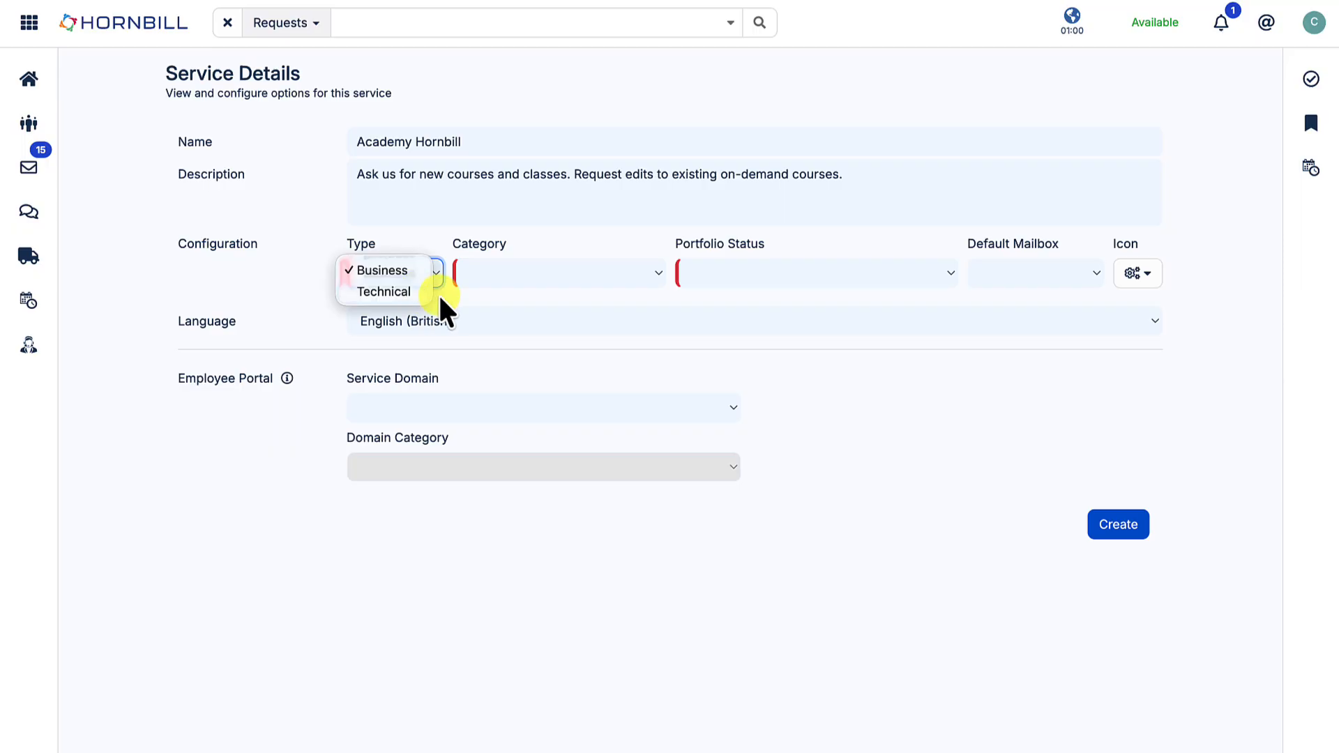
pyautogui.click(439, 297)
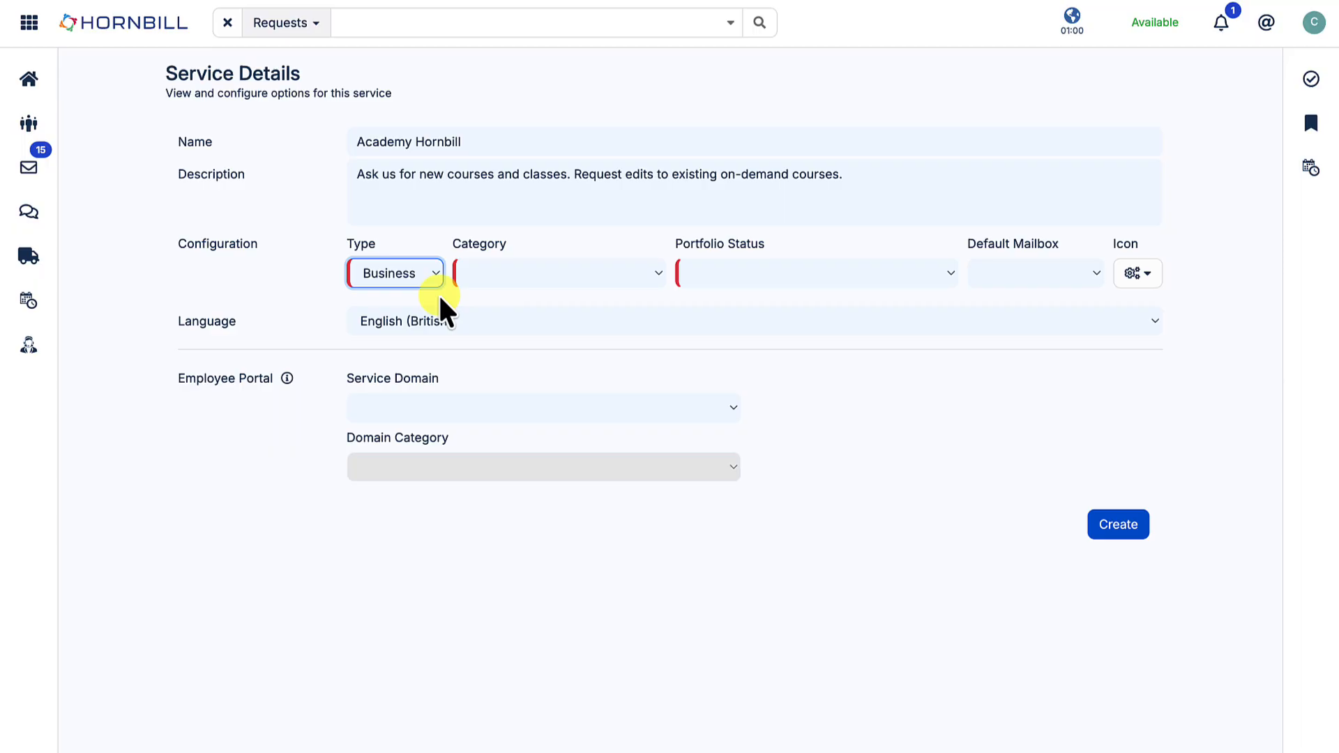
pyautogui.click(437, 282)
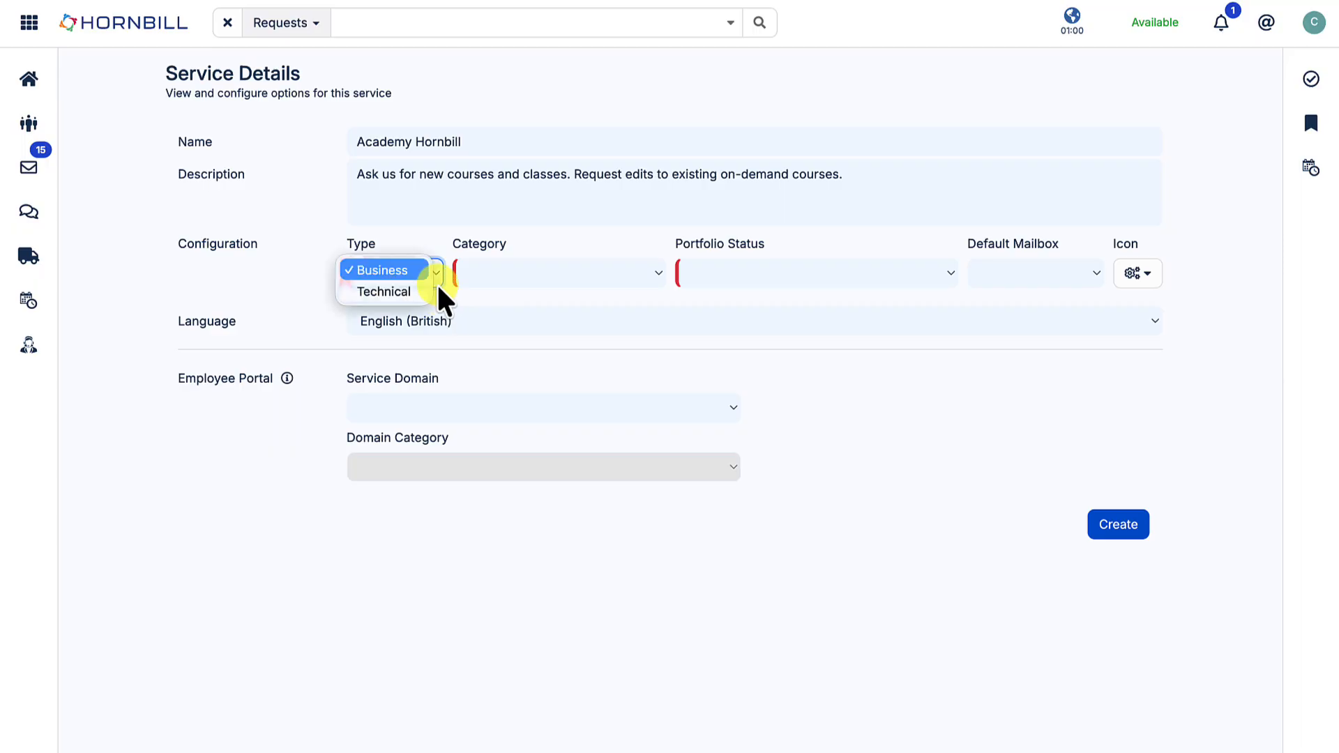
pyautogui.click(437, 283)
pyautogui.click(437, 282)
pyautogui.click(436, 283)
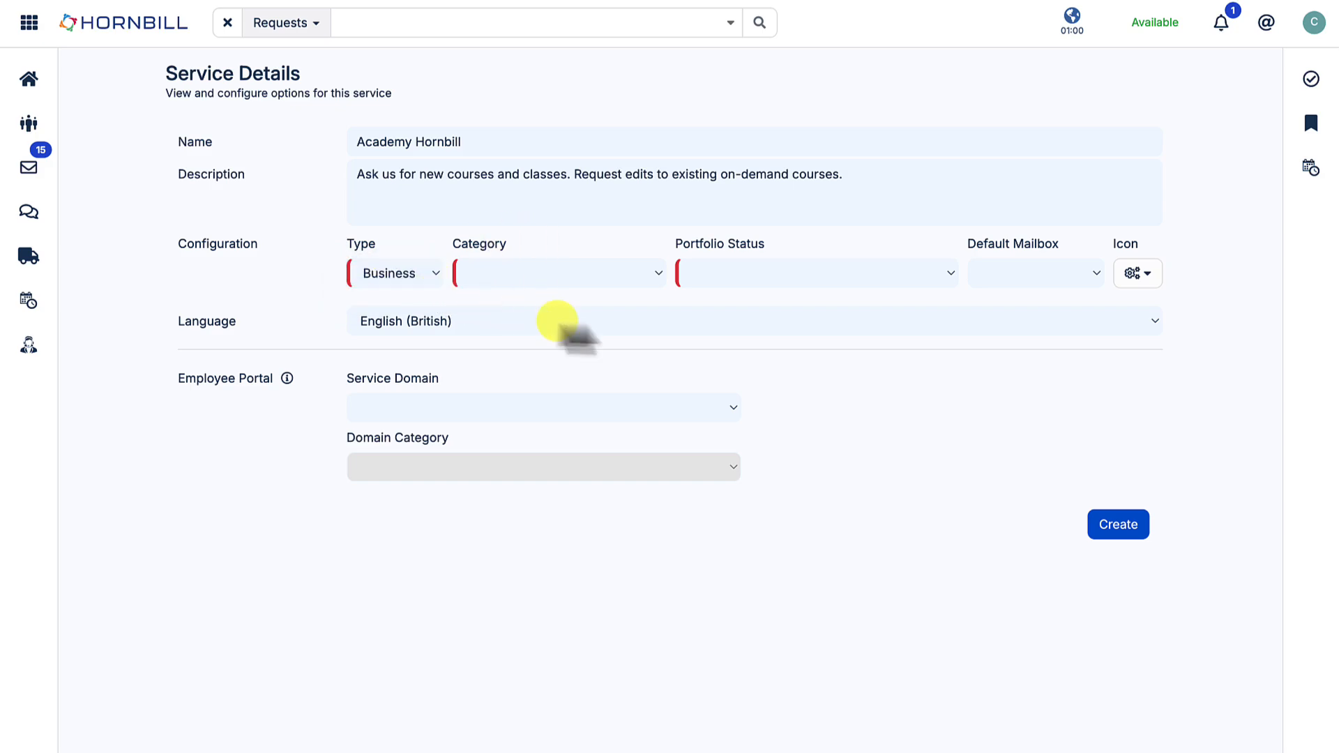
# - Assign the new service to the People Services category and set its portfolio status to Pipeline
pyautogui.click(658, 276)
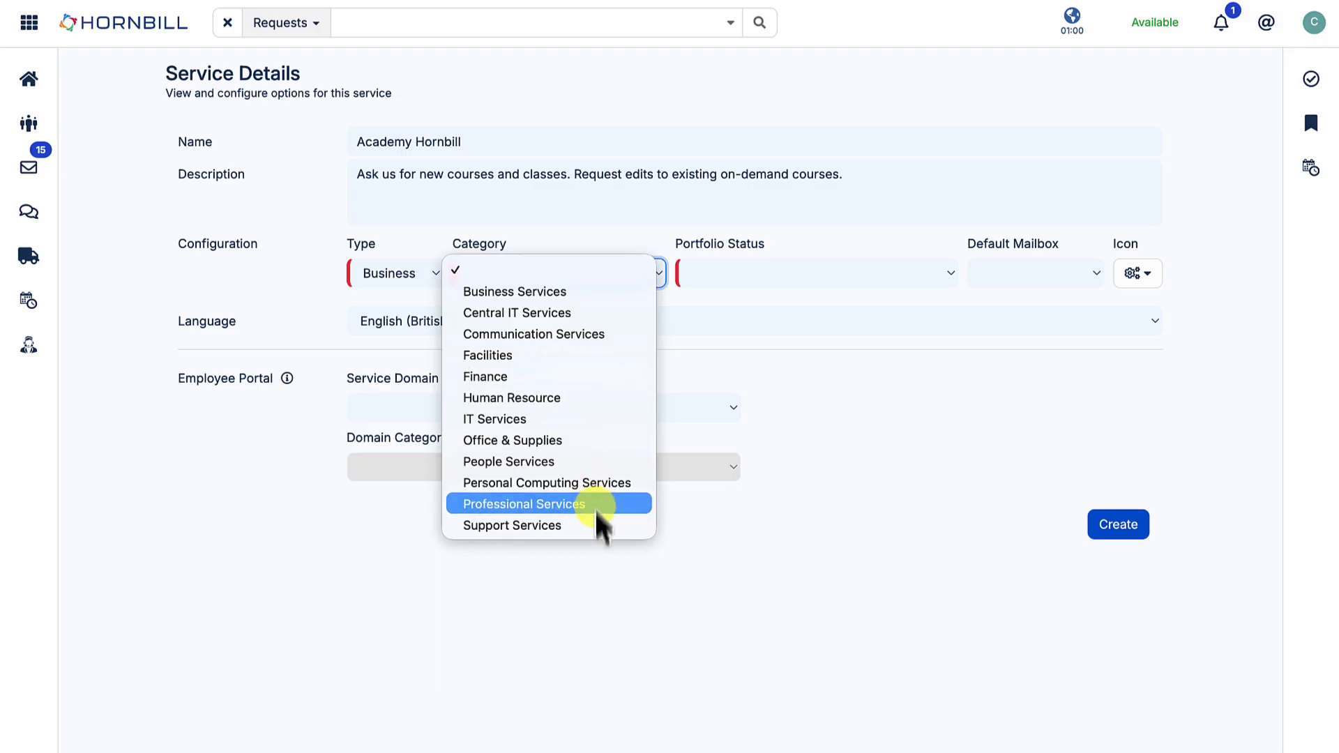
pyautogui.click(600, 459)
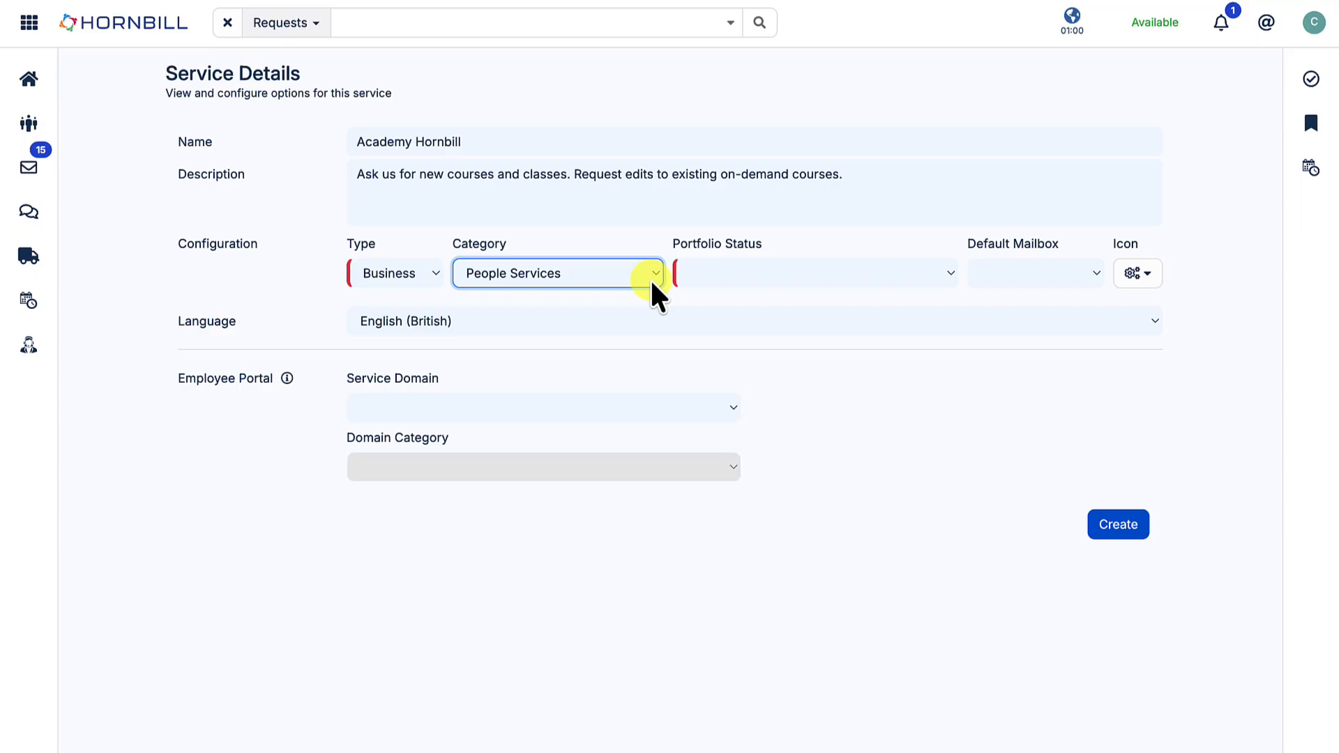
pyautogui.click(949, 276)
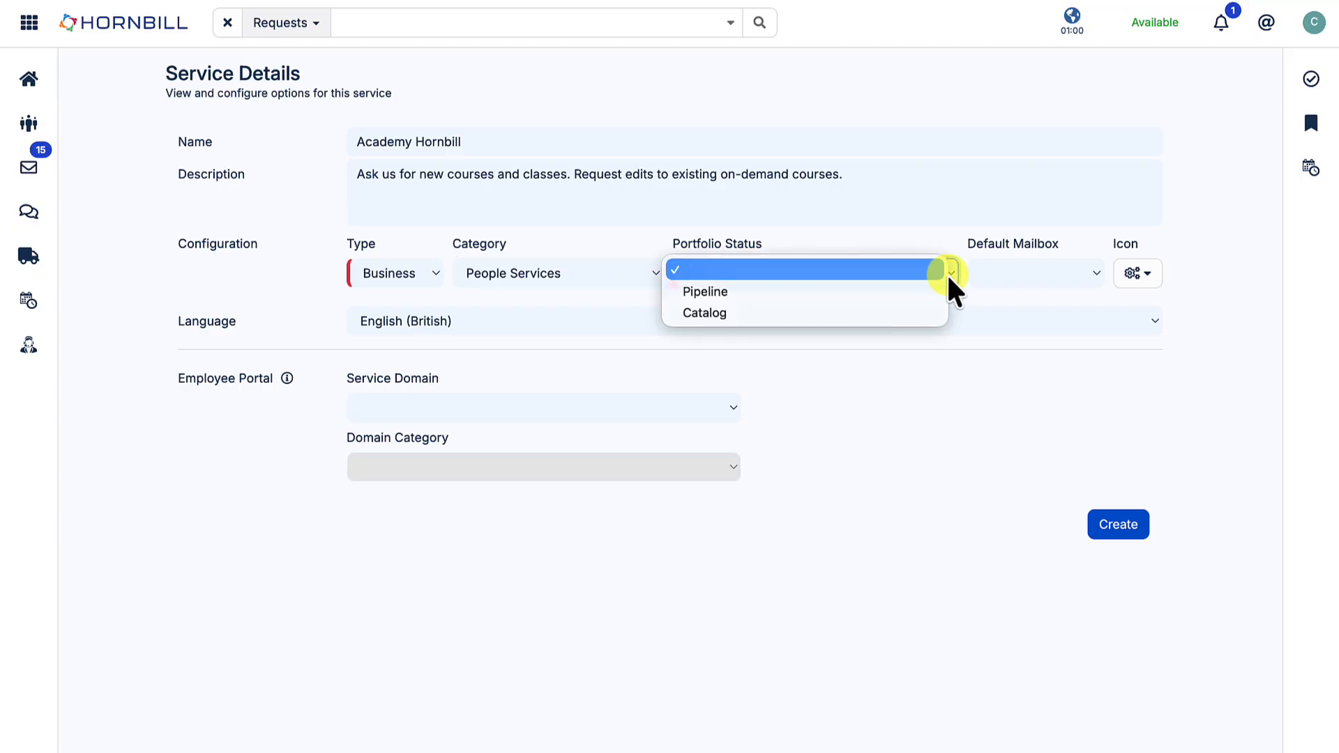
pyautogui.click(898, 299)
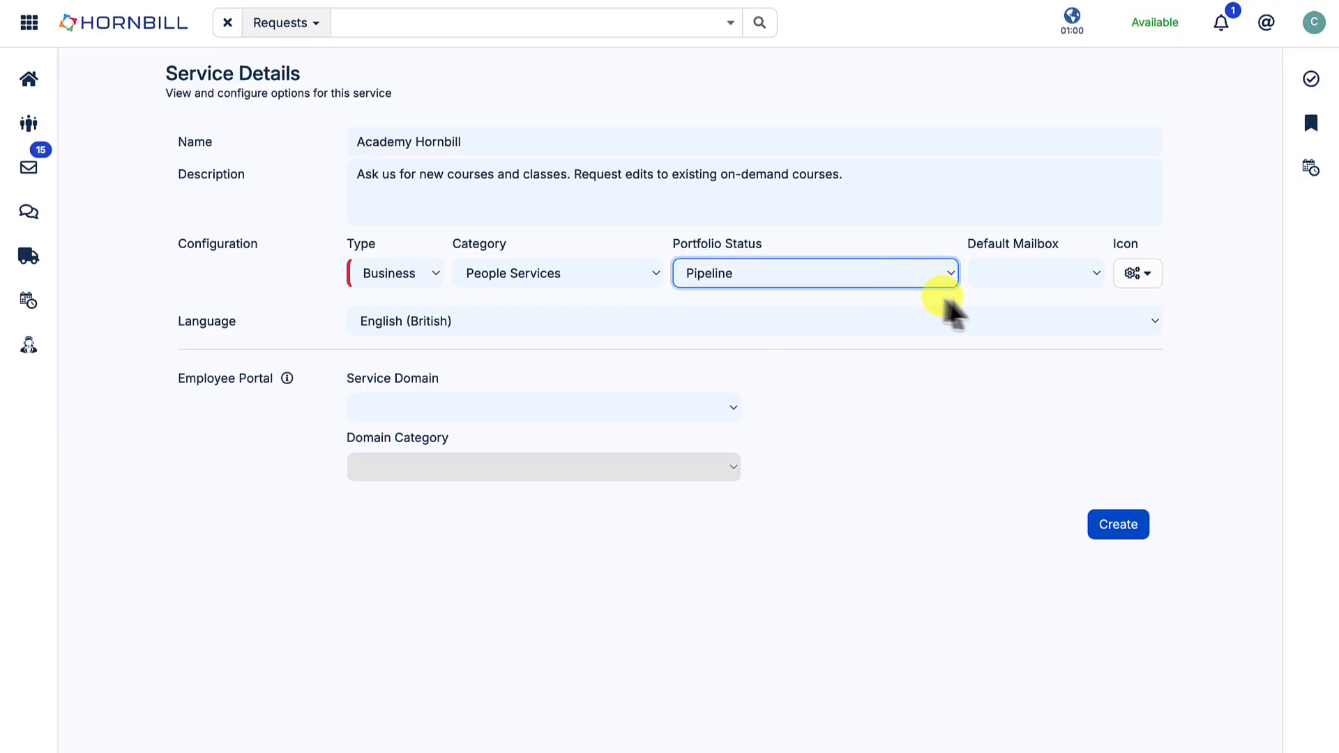
# - Set the default mailbox to Service Desk and choose the solid address book icon for the service
pyautogui.click(1092, 272)
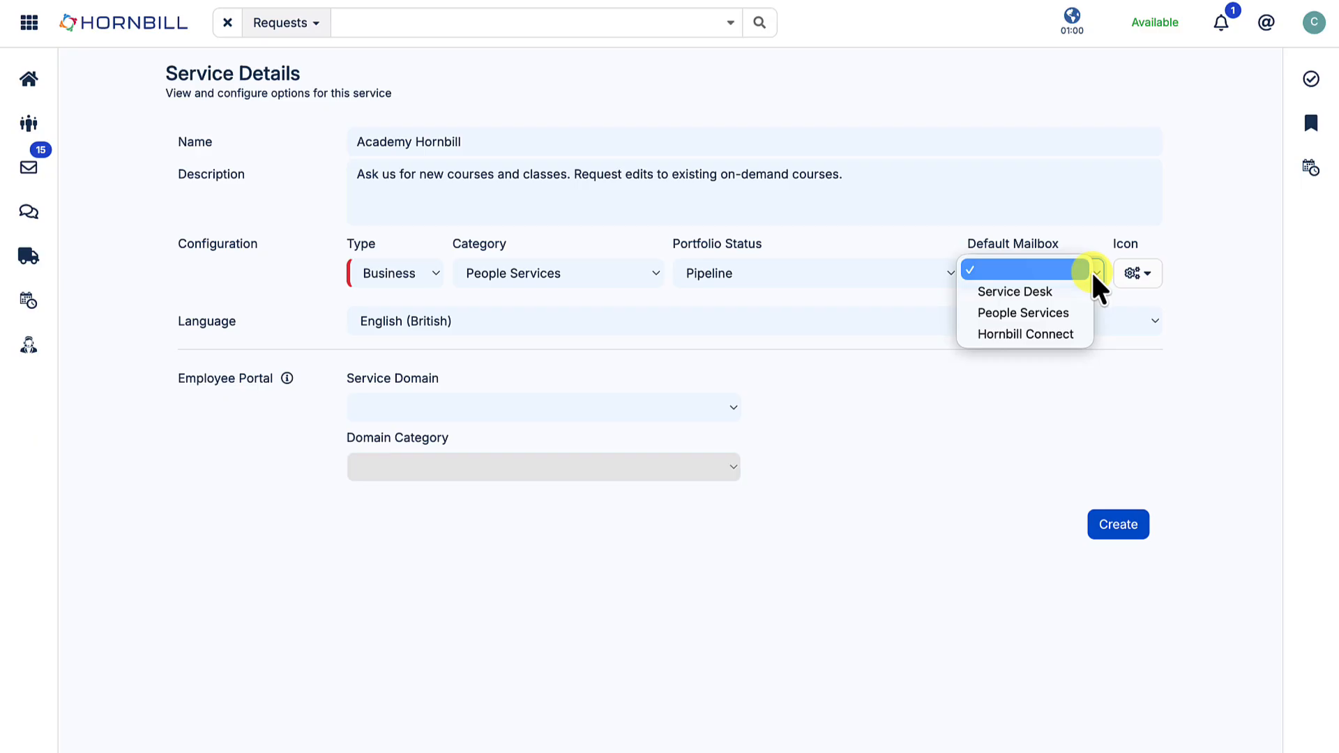
pyautogui.click(1068, 298)
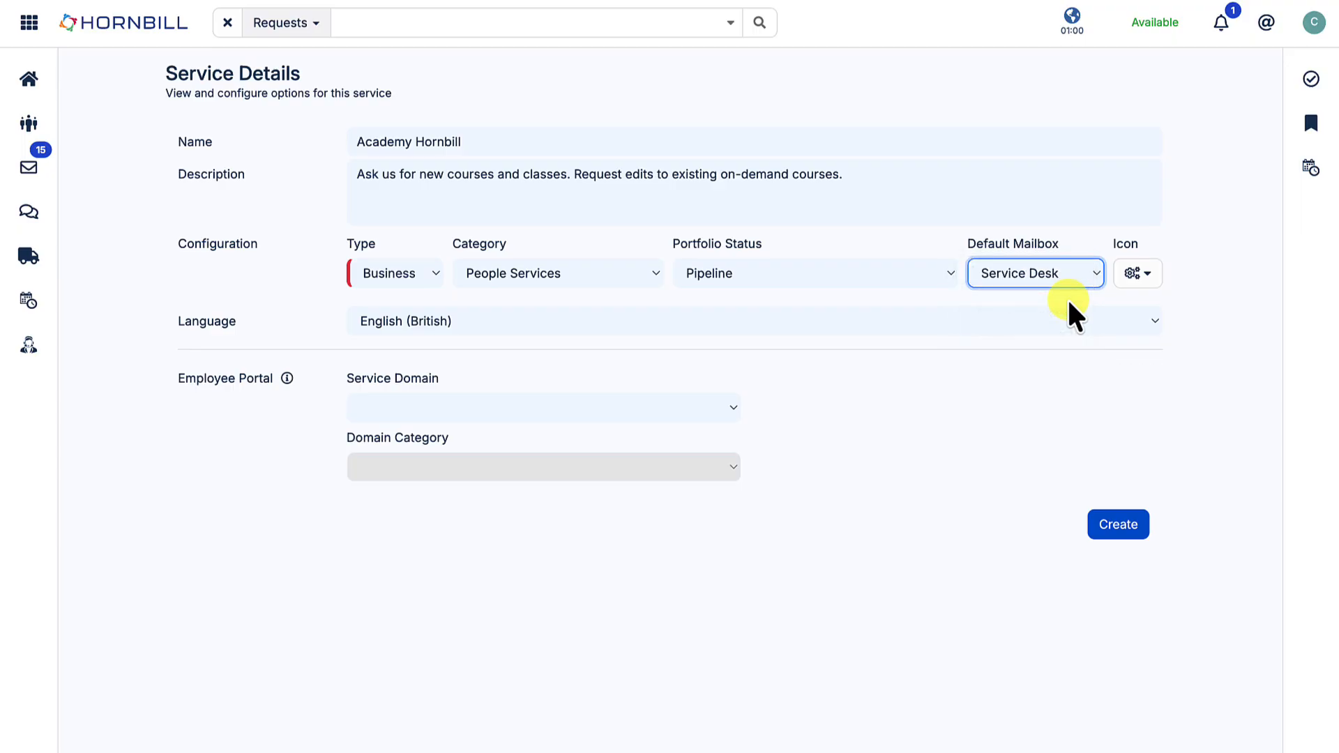
pyautogui.click(1141, 279)
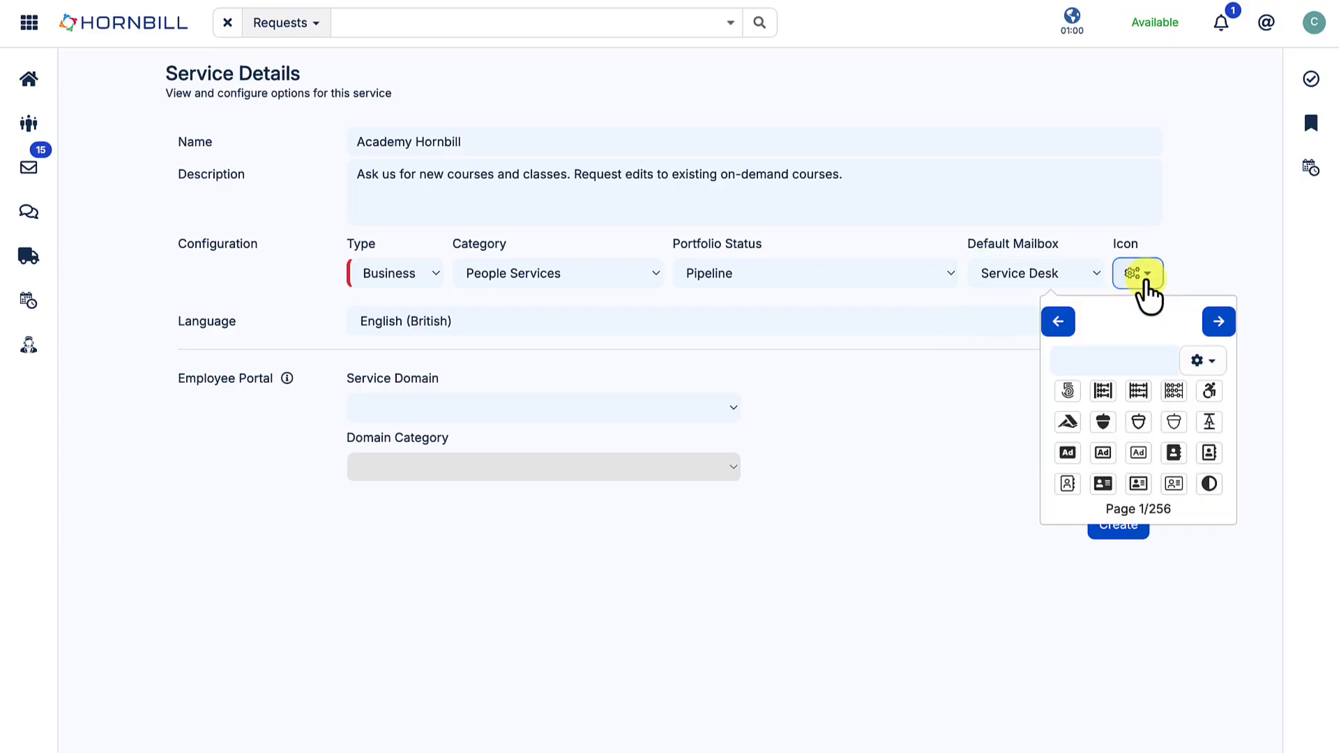
pyautogui.click(1174, 453)
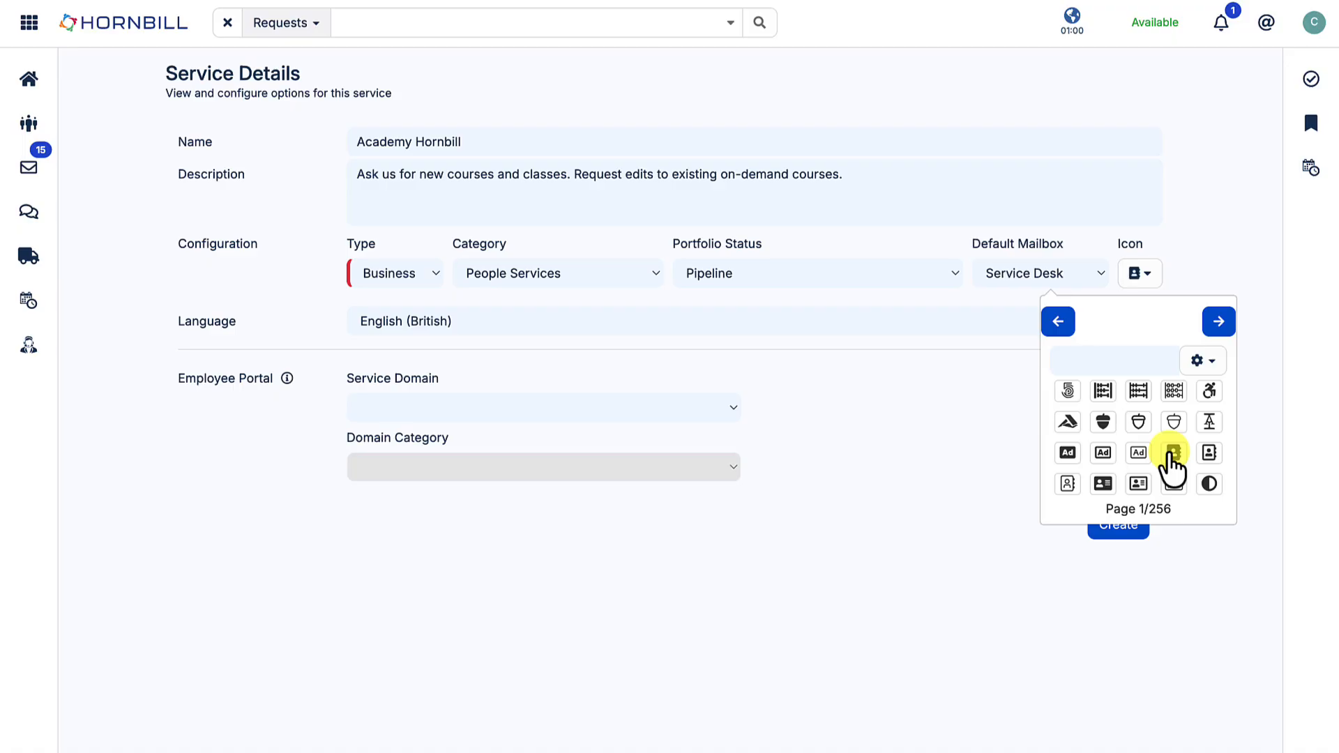
pyautogui.click(972, 389)
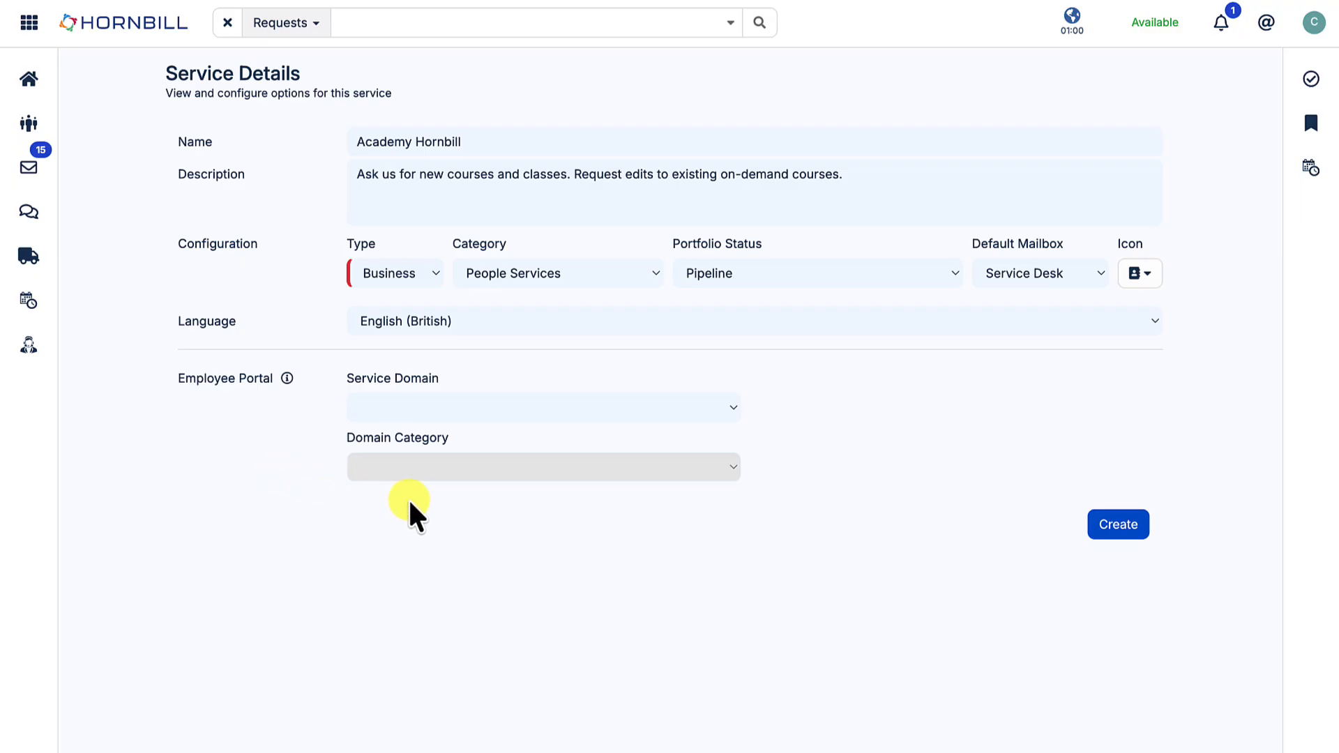
# - Set the employee portal domain to Education with the Student Services category, and create the service
pyautogui.click(508, 407)
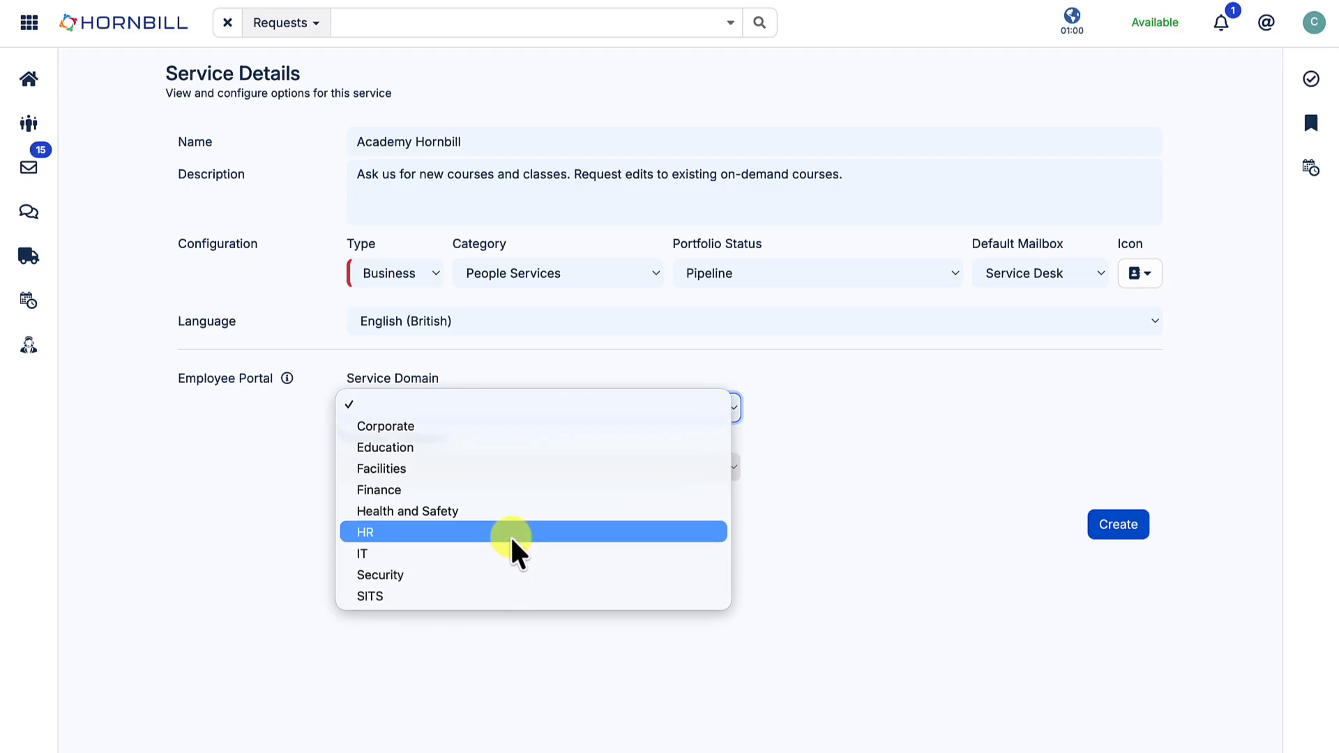
pyautogui.click(489, 452)
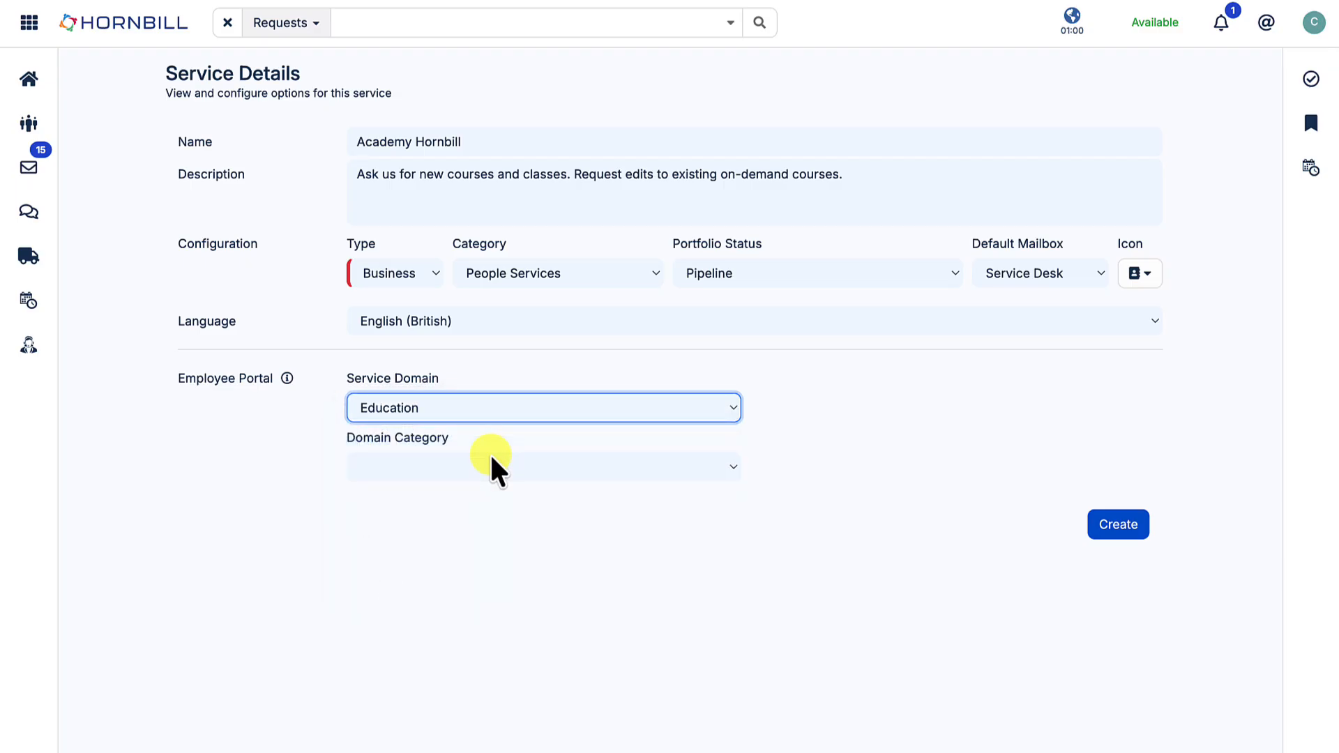
pyautogui.click(668, 469)
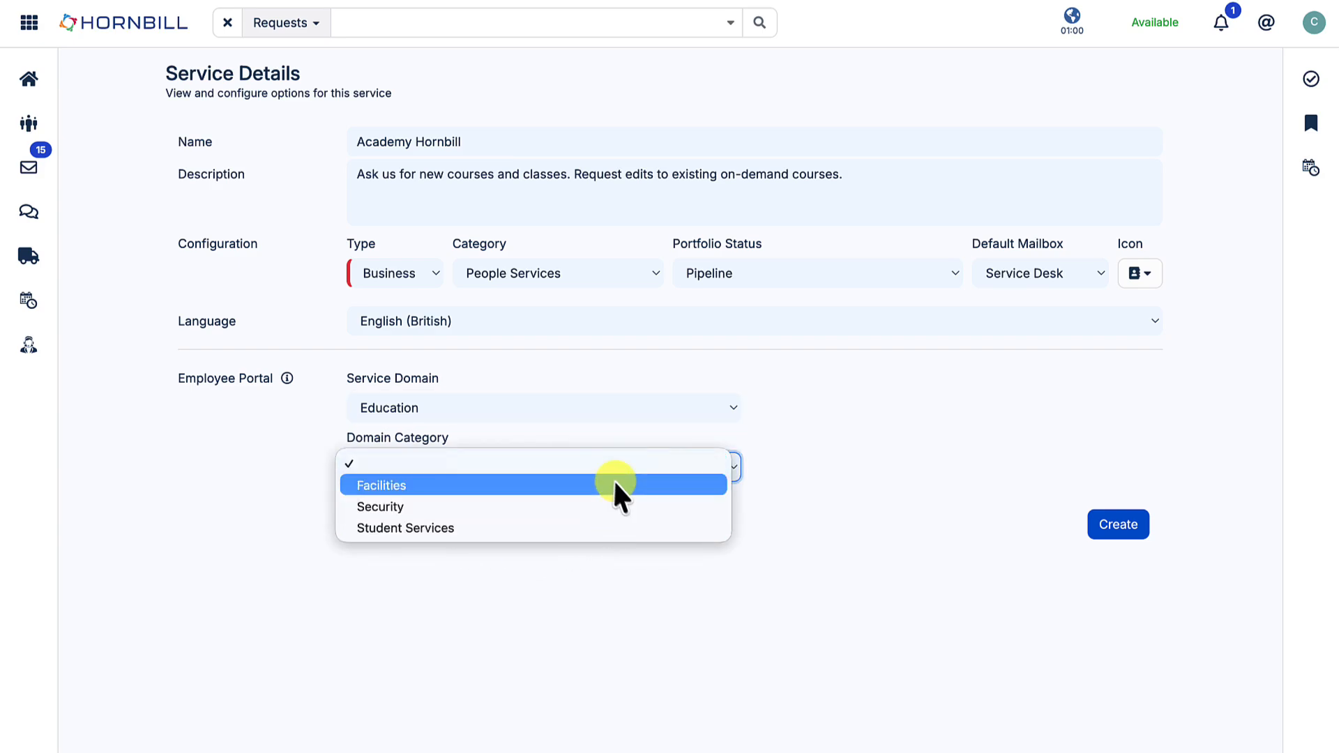
pyautogui.click(463, 530)
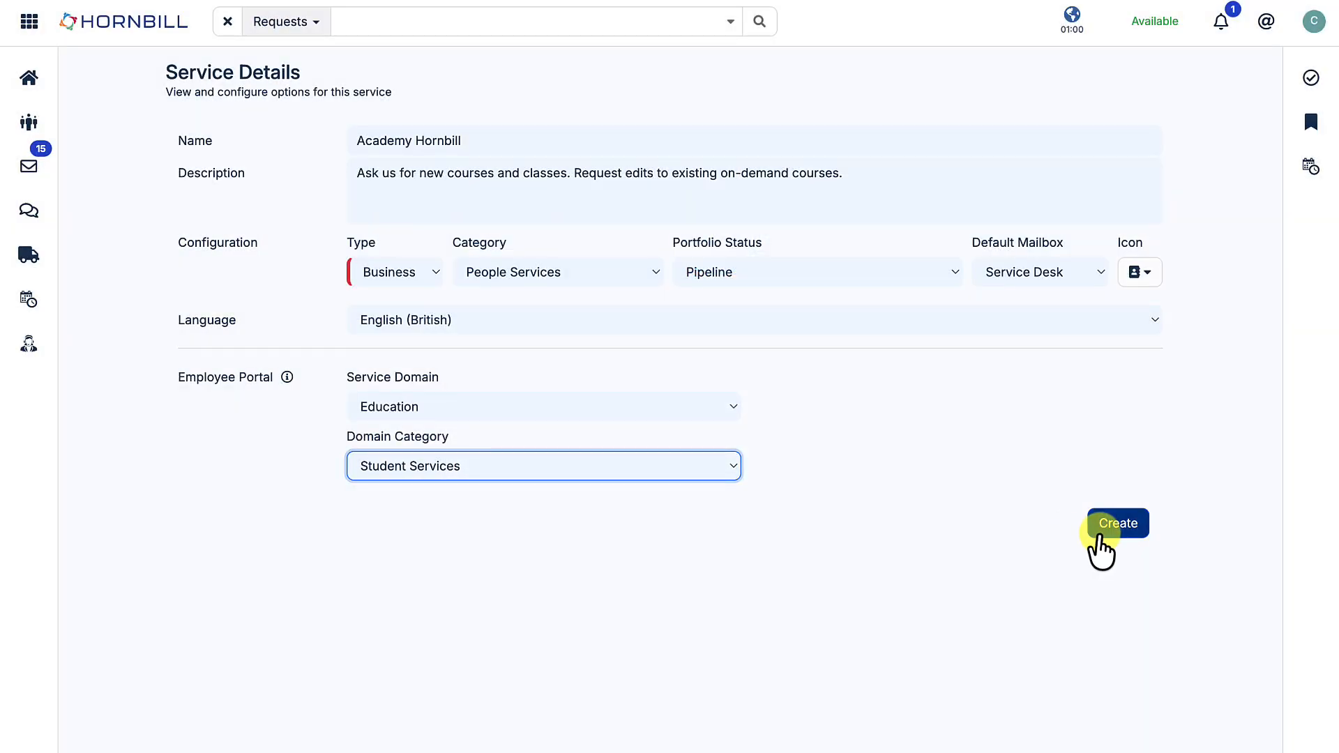
pyautogui.click(1100, 534)
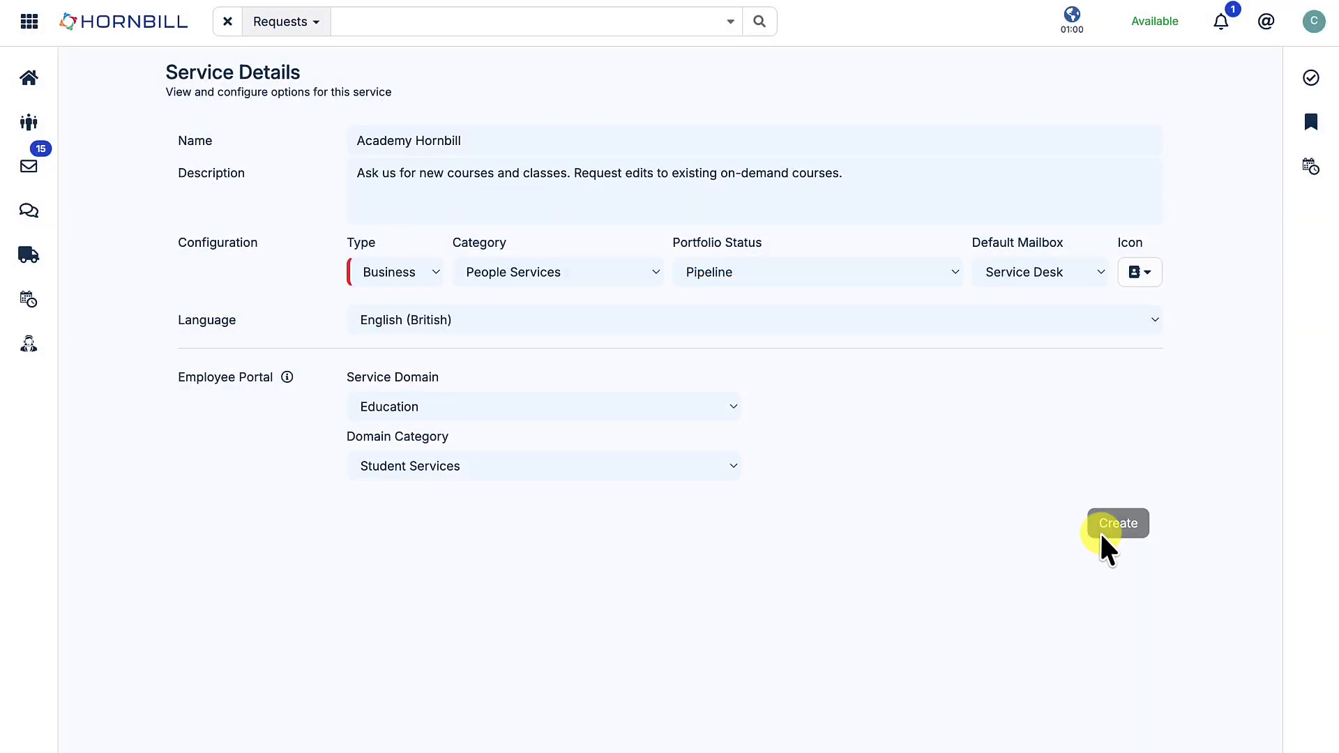